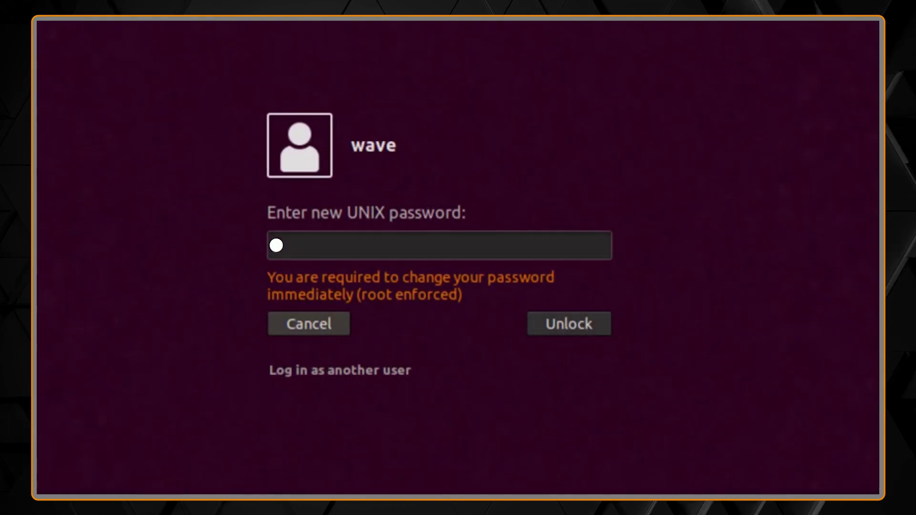
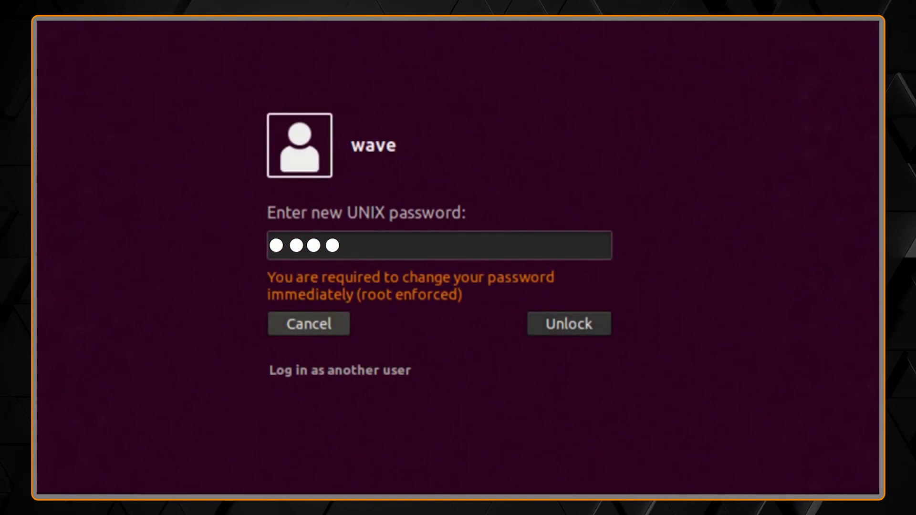
# Step: Enter the new UNIX password on the lock screen and begin retyping it to confirm
pyautogui.press('Return')
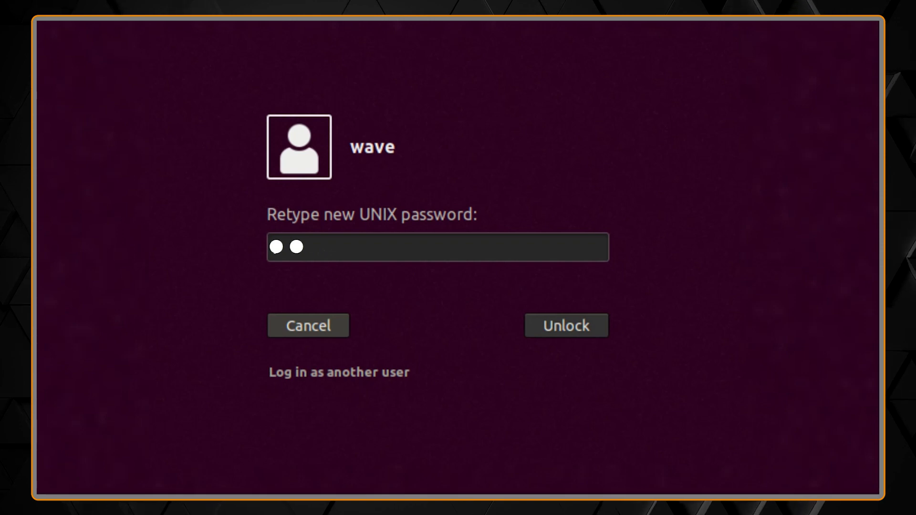
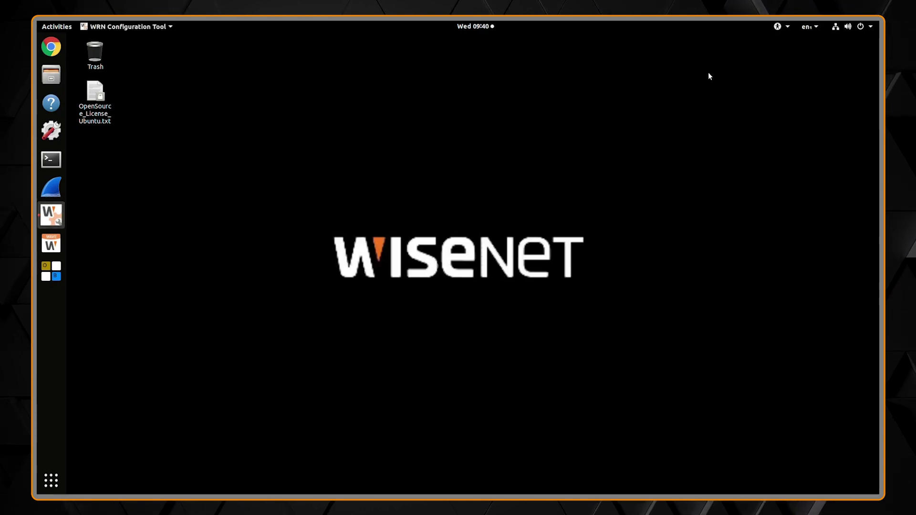
# Step: Open the PCI Ethernet connection's settings via Wired Settings in the system menu
pyautogui.click(814, 26)
pyautogui.click(838, 27)
pyautogui.click(837, 27)
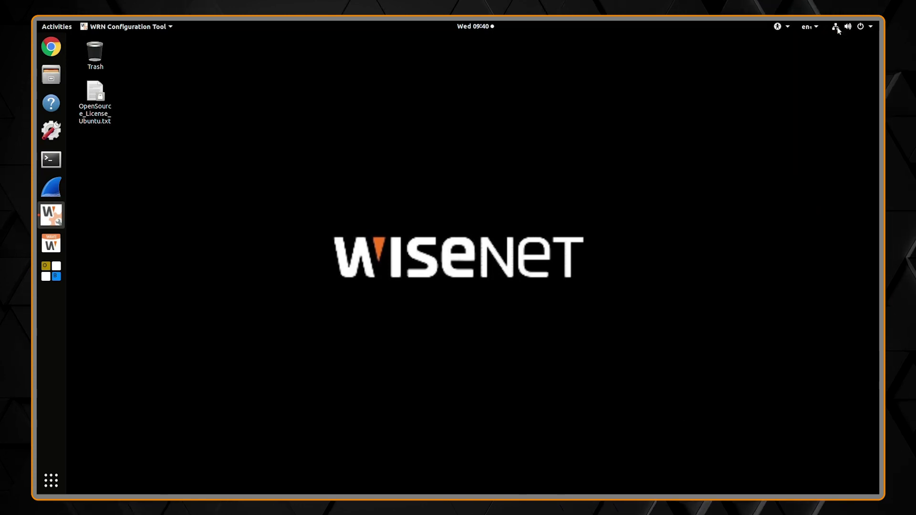
pyautogui.click(837, 28)
pyautogui.click(835, 91)
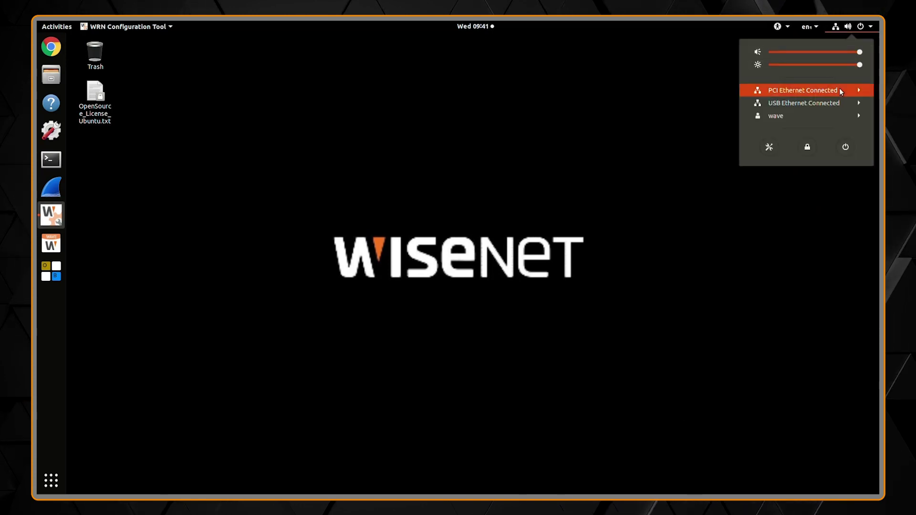
pyautogui.click(821, 115)
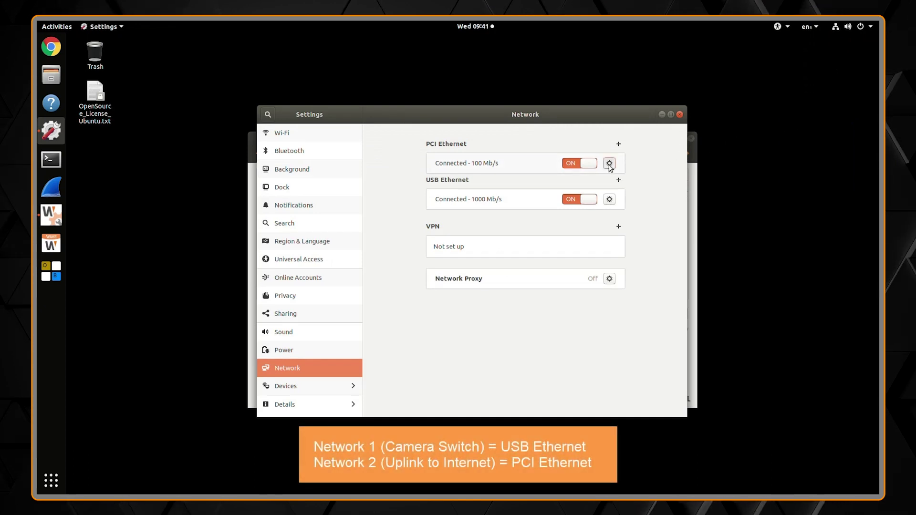
pyautogui.click(610, 164)
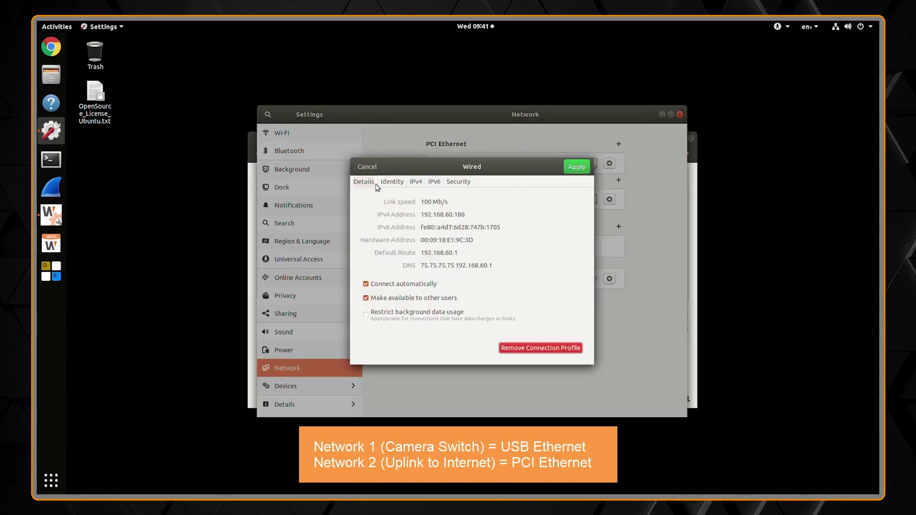
pyautogui.click(385, 184)
# Step: Try manual IPv4 192.168.60.101, mask 255.255.255.0, gateway 192.168.60.1, then revert to Automatic (DHCP)
pyautogui.click(422, 183)
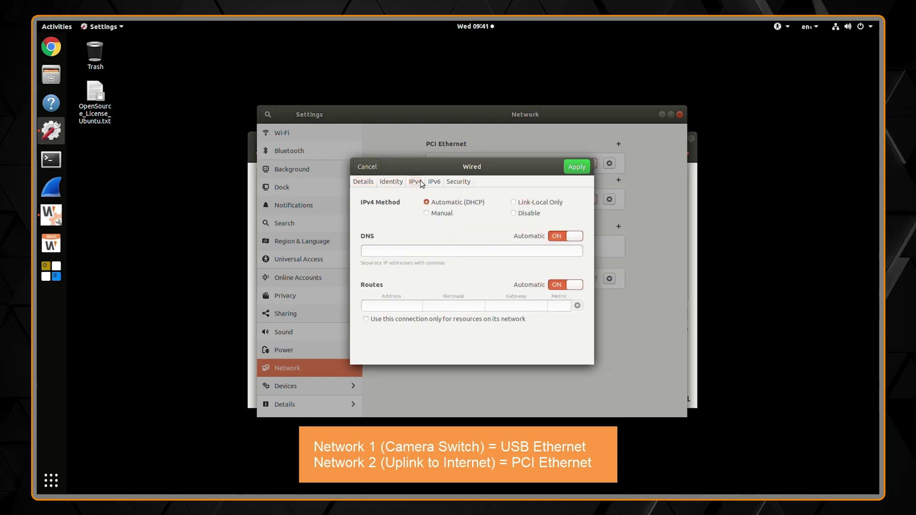
pyautogui.click(444, 214)
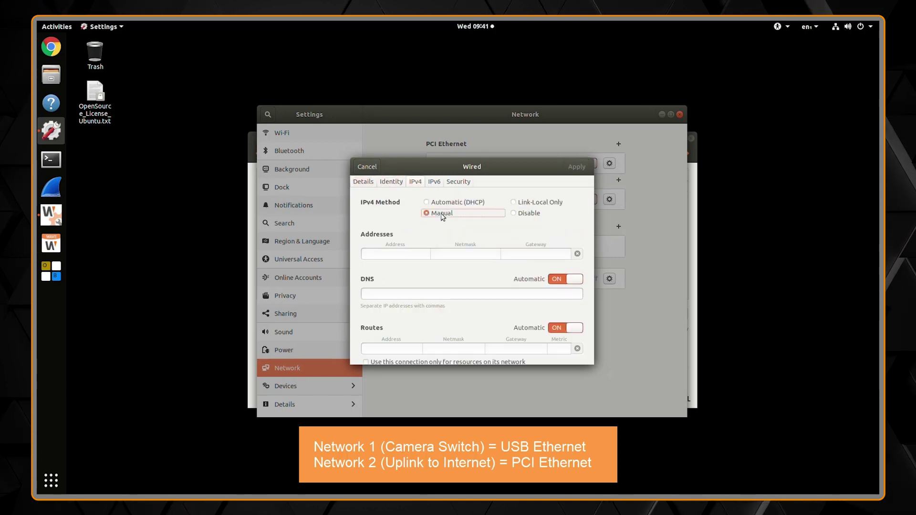
pyautogui.click(422, 254)
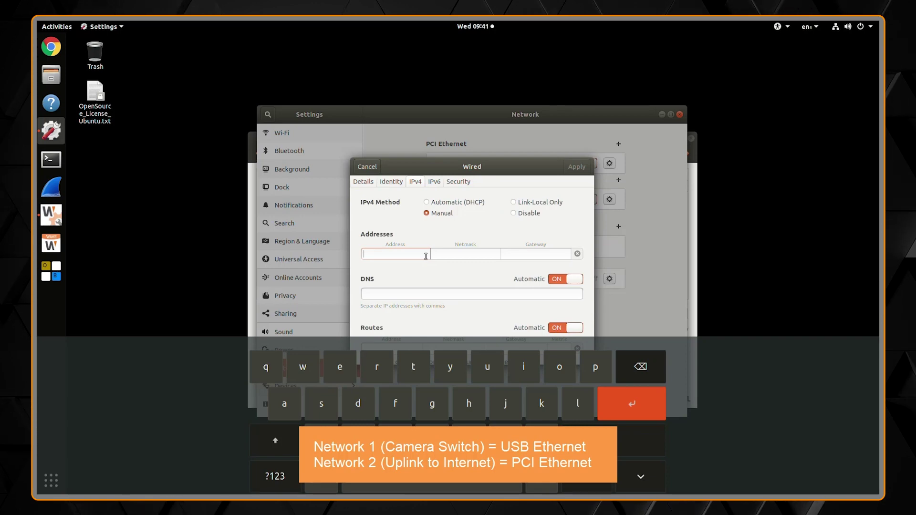
pyautogui.write('192.16')
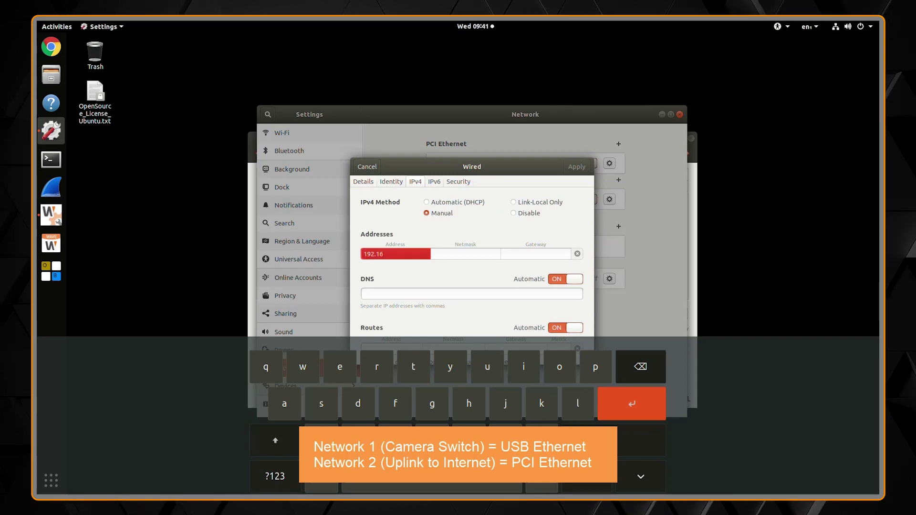
pyautogui.write('8.60.')
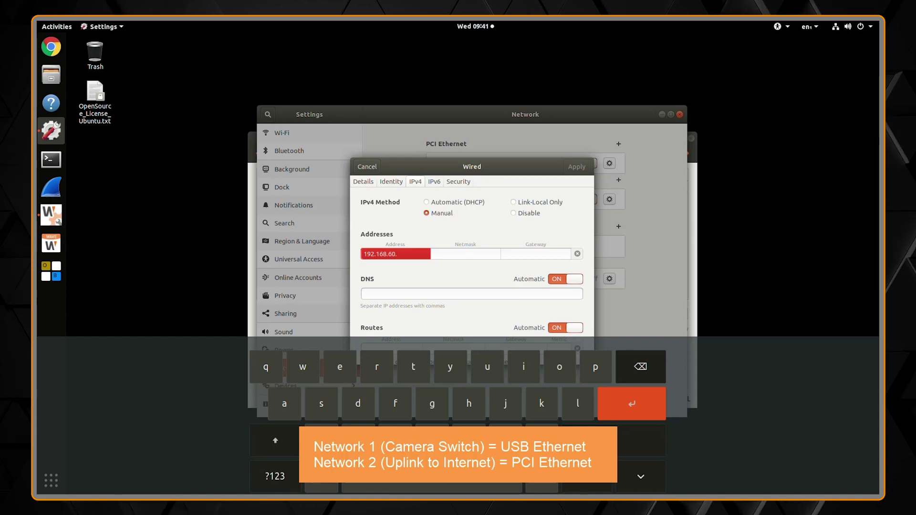
pyautogui.write('101')
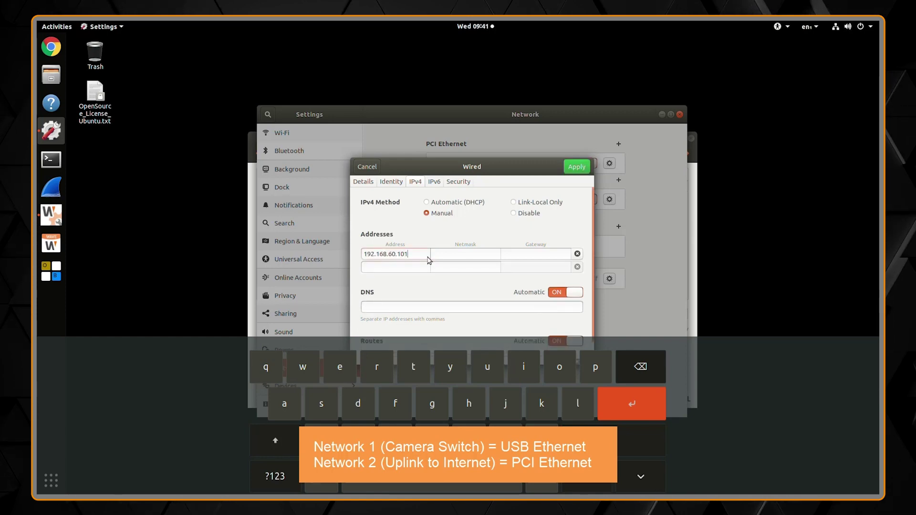
pyautogui.click(445, 253)
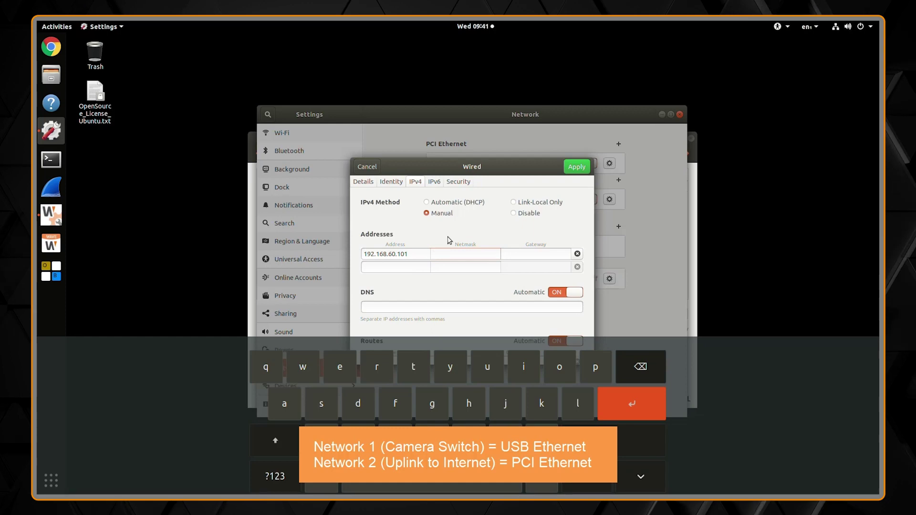
pyautogui.write('255.255.255.0')
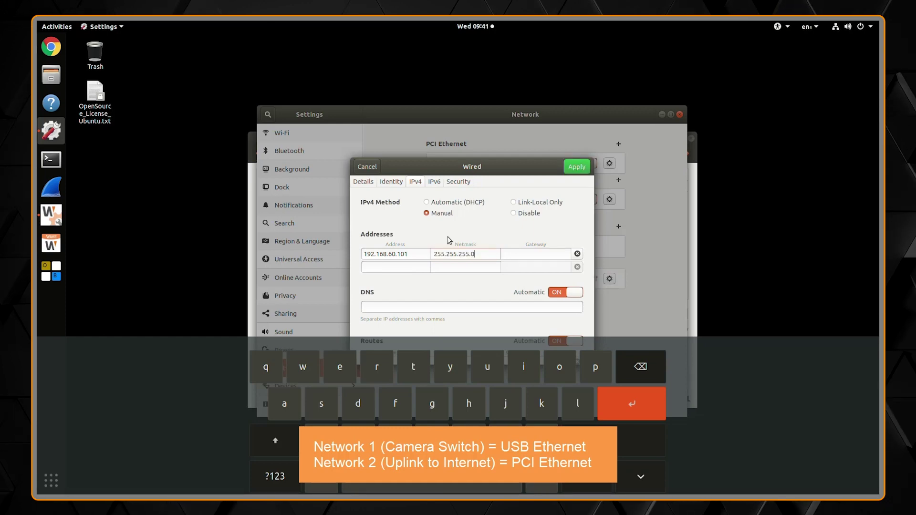
pyautogui.press('Tab')
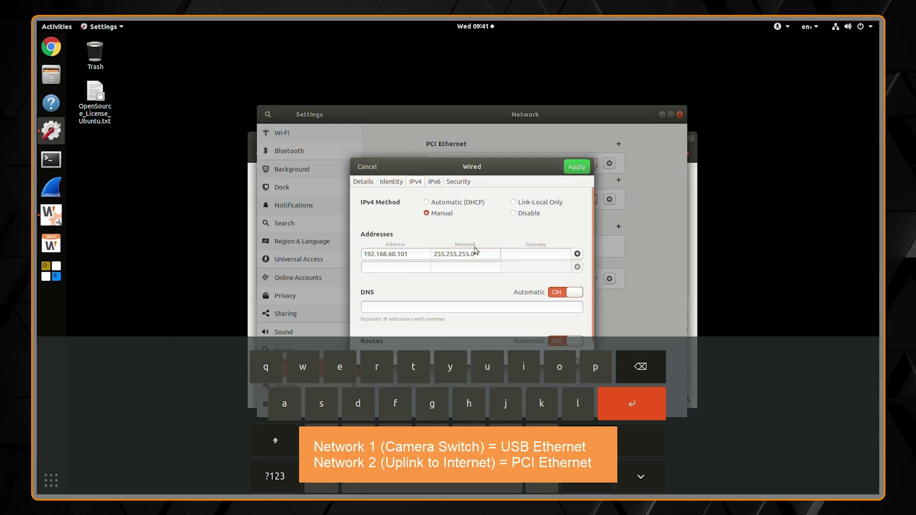
pyautogui.write('19')
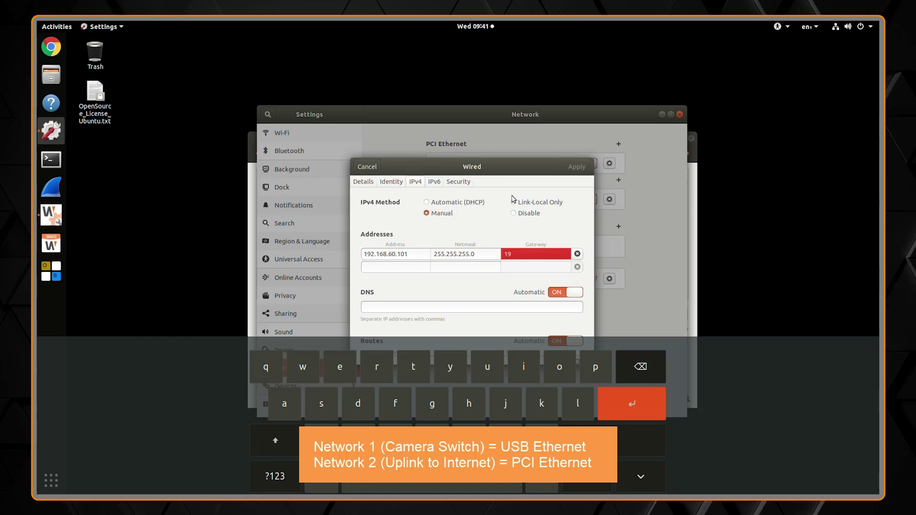
pyautogui.write('2.168.60.1')
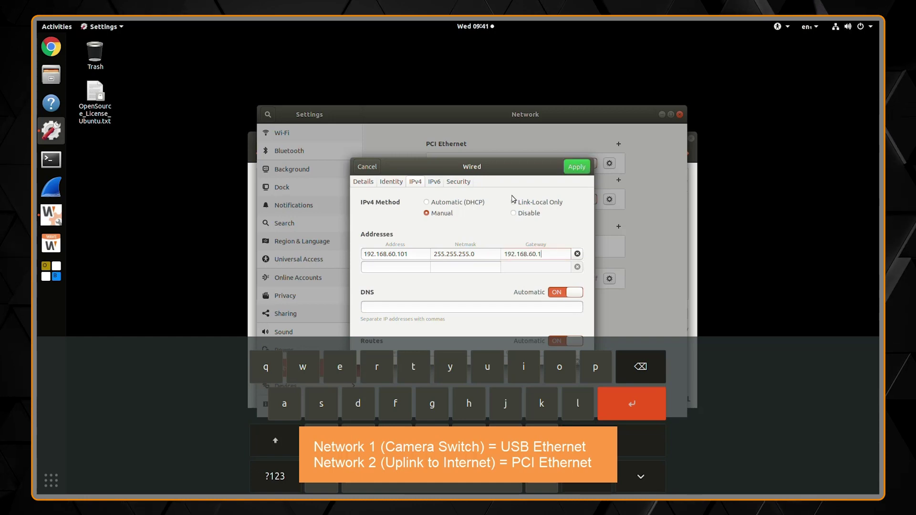
pyautogui.click(476, 205)
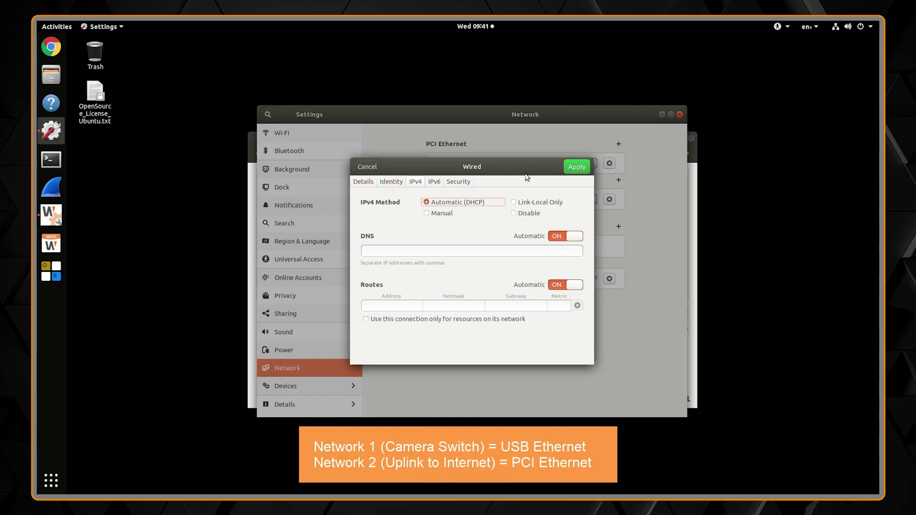
# Step: Cancel the PCI dialog, check USB Ethernet's IPv4, then toggle PCI Ethernet off and on
pyautogui.click(376, 171)
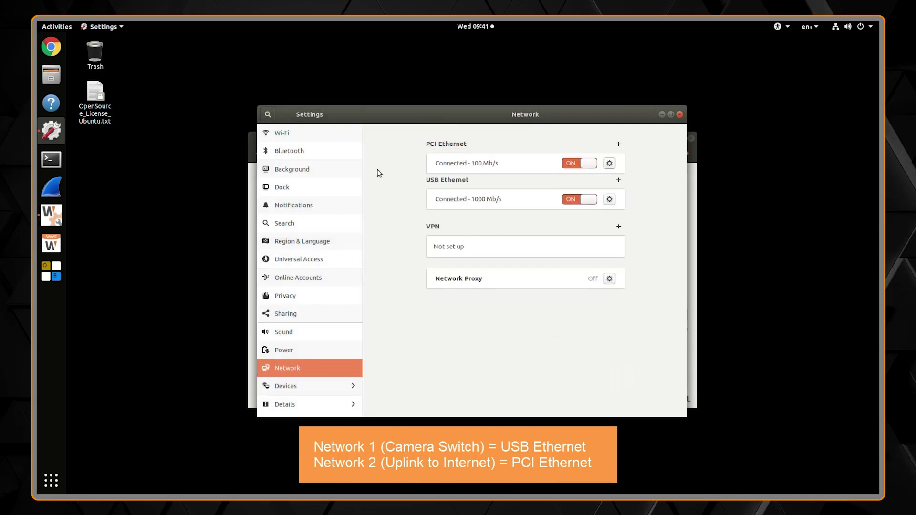
pyautogui.click(610, 200)
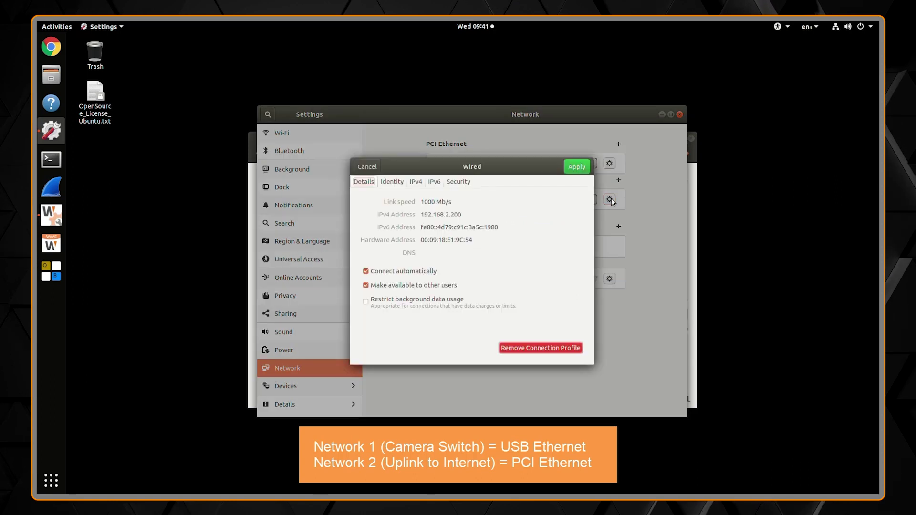
pyautogui.click(412, 182)
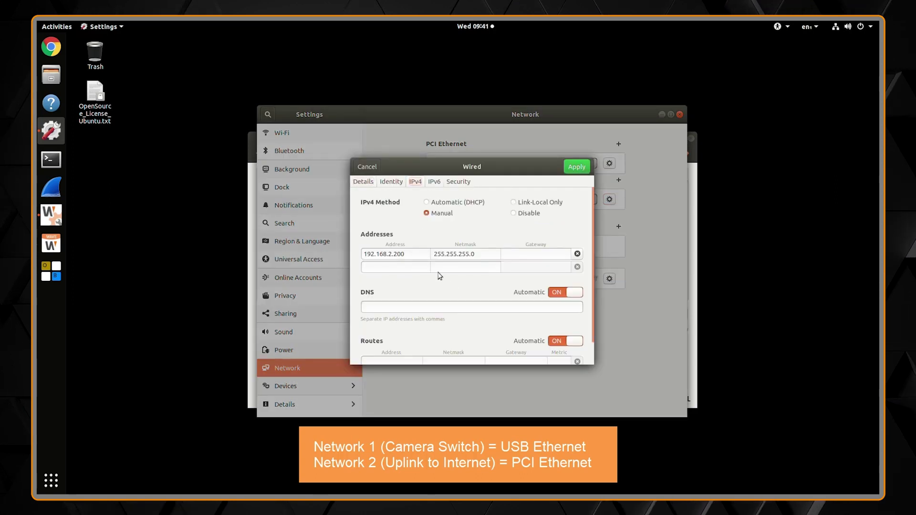
pyautogui.click(368, 168)
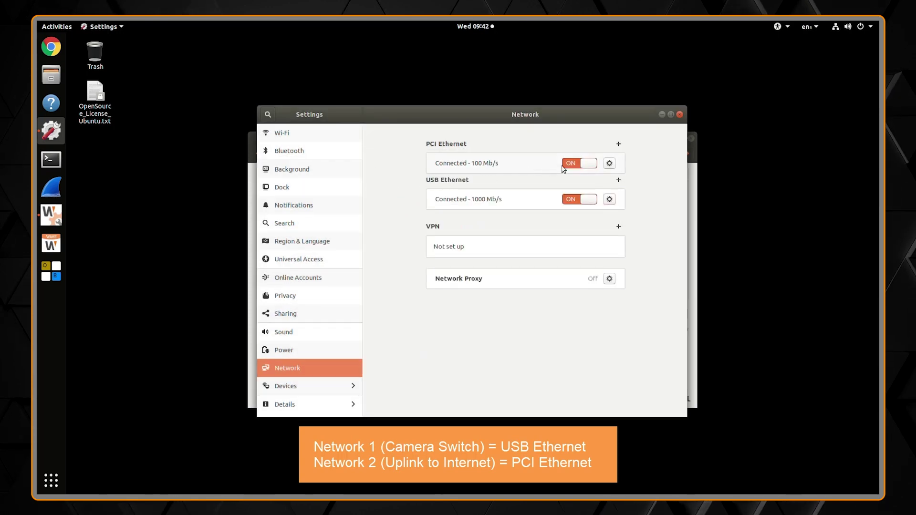
pyautogui.click(579, 165)
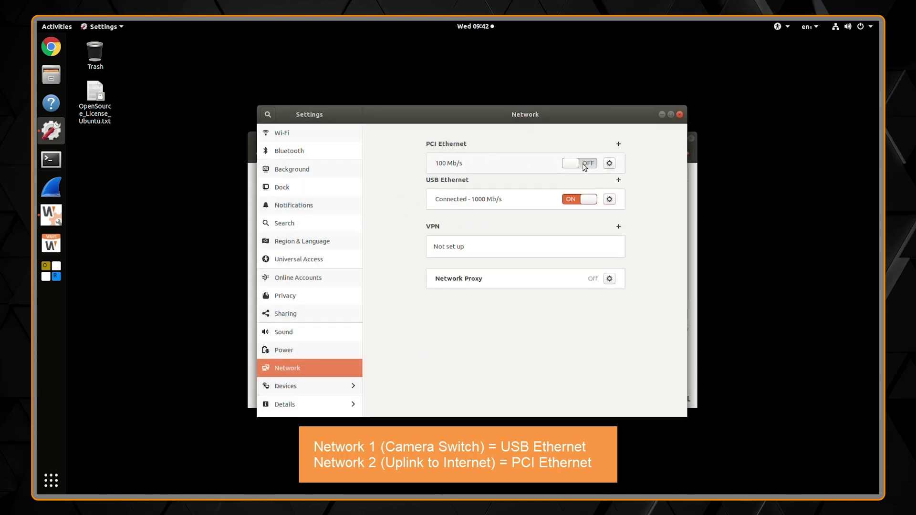
pyautogui.click(583, 165)
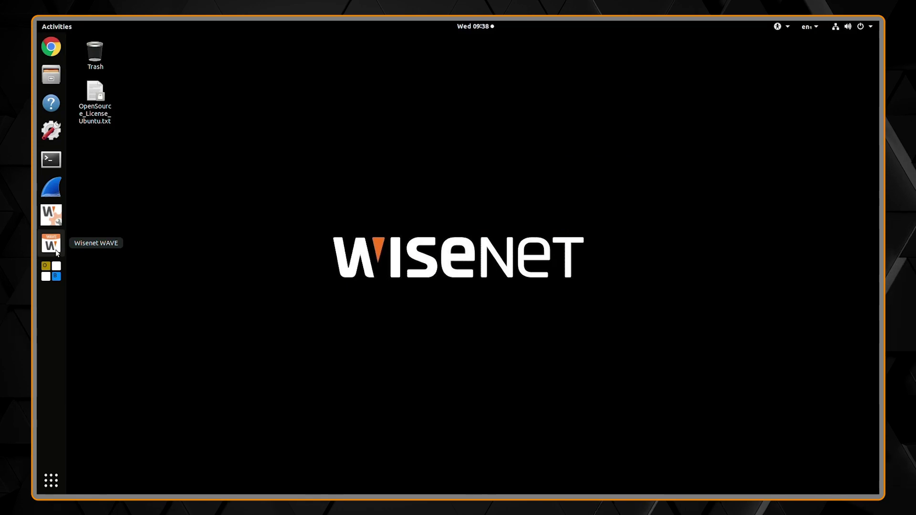
# Step: Launch the WRN Configuration Tool and authorize it with the administrator password in LXQt sudo
pyautogui.click(53, 225)
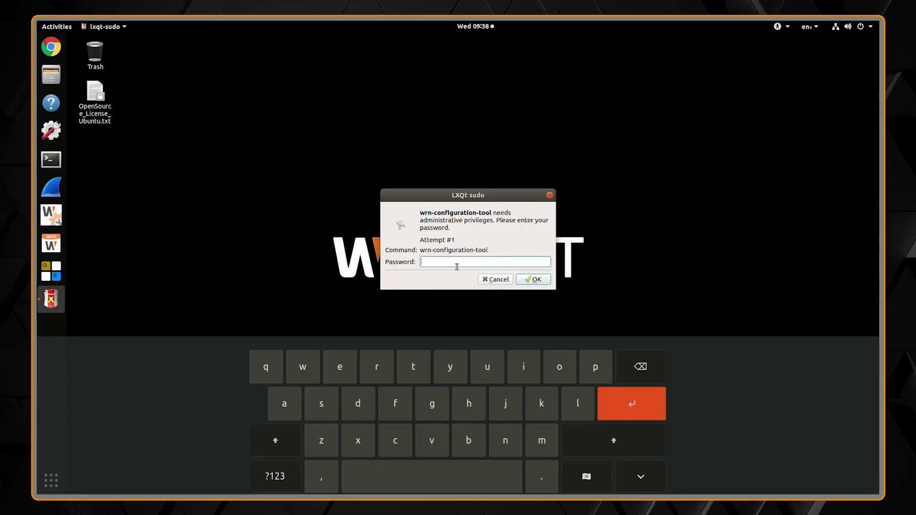
pyautogui.write('•••')
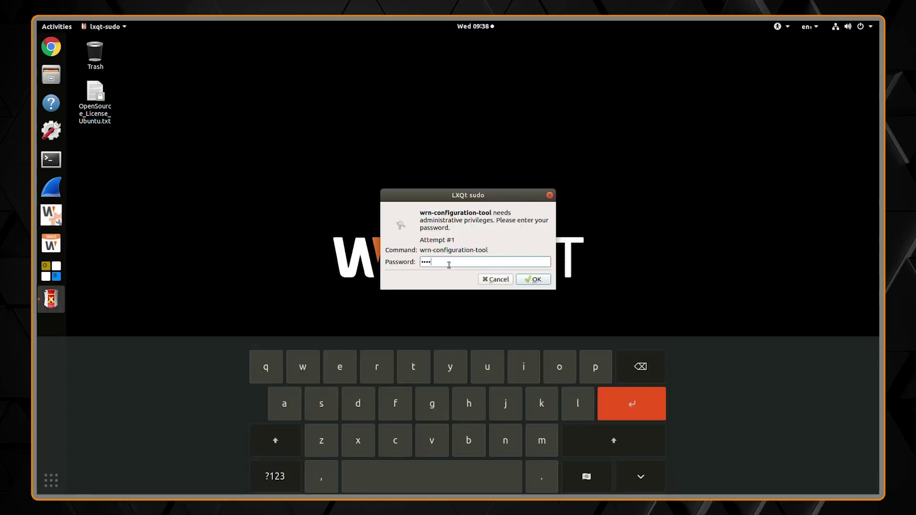
pyautogui.click(534, 280)
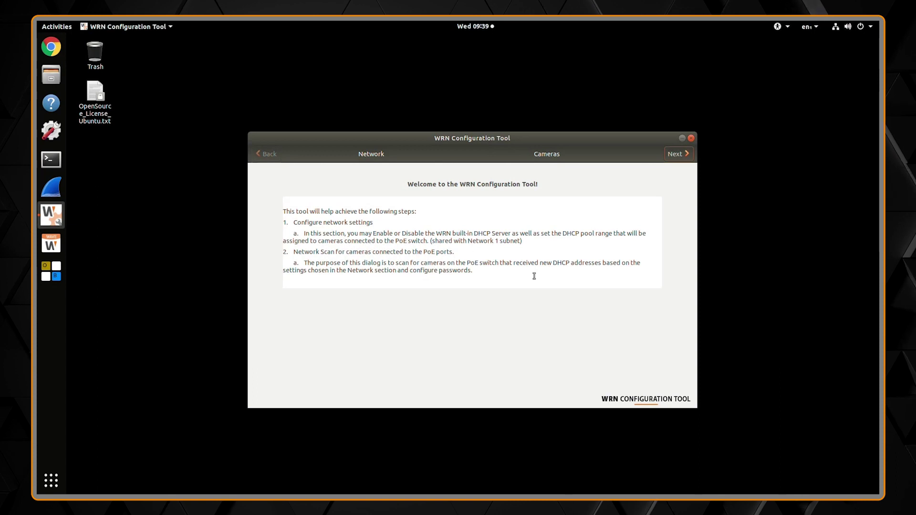
# Step: Enable DHCP on the PoE ports with the range ending at 192.168.2.200
pyautogui.click(674, 154)
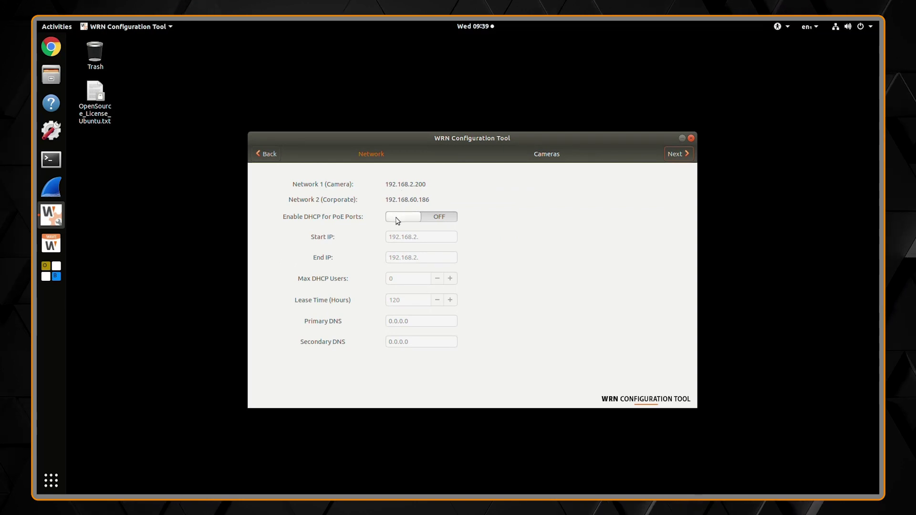
pyautogui.click(400, 220)
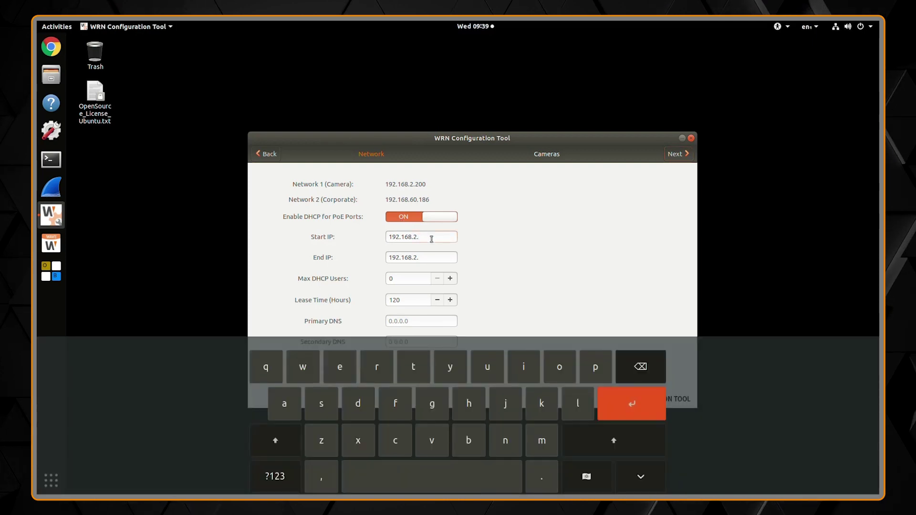
pyautogui.write('101')
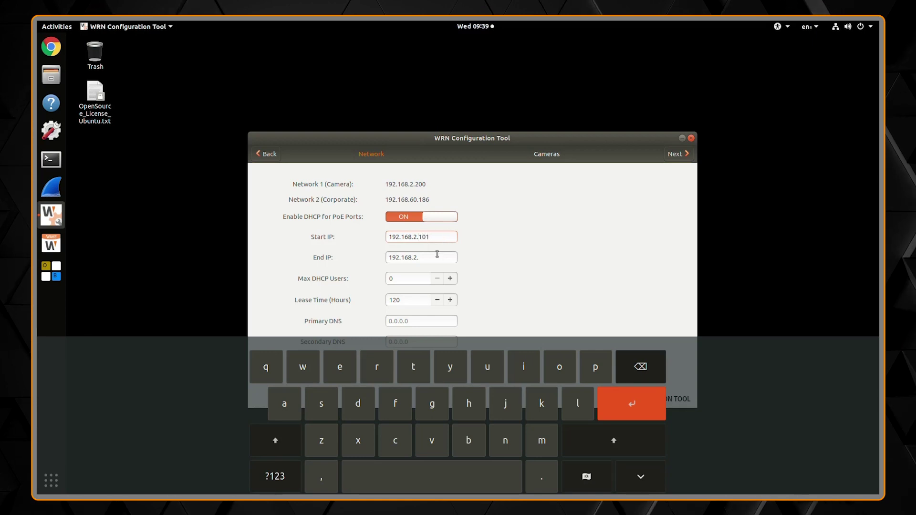
pyautogui.write('20')
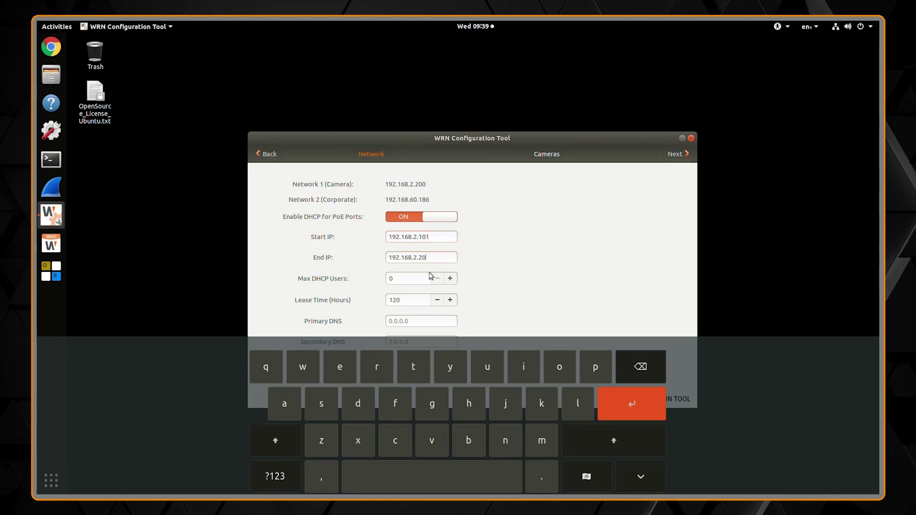
pyautogui.write('0')
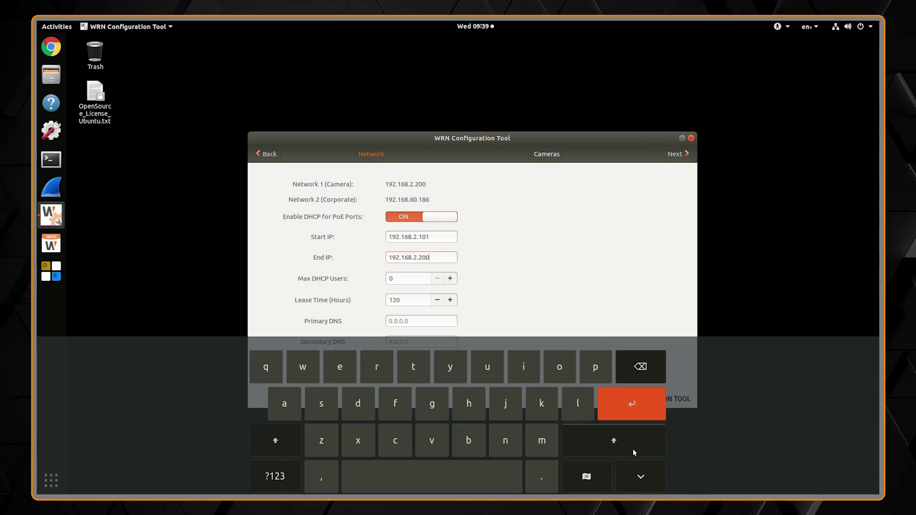
pyautogui.click(636, 477)
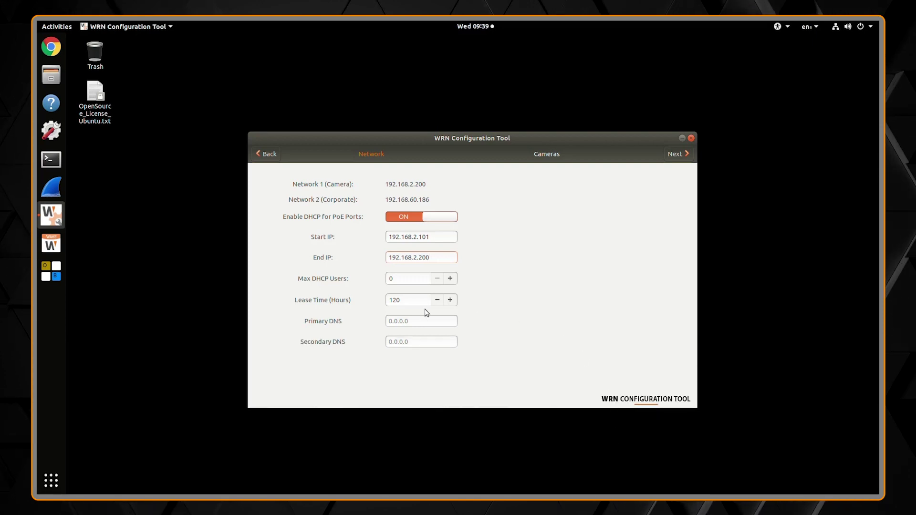
# Step: Set Max DHCP Users to 50 and confirm the network settings
pyautogui.click(405, 279)
pyautogui.write('50')
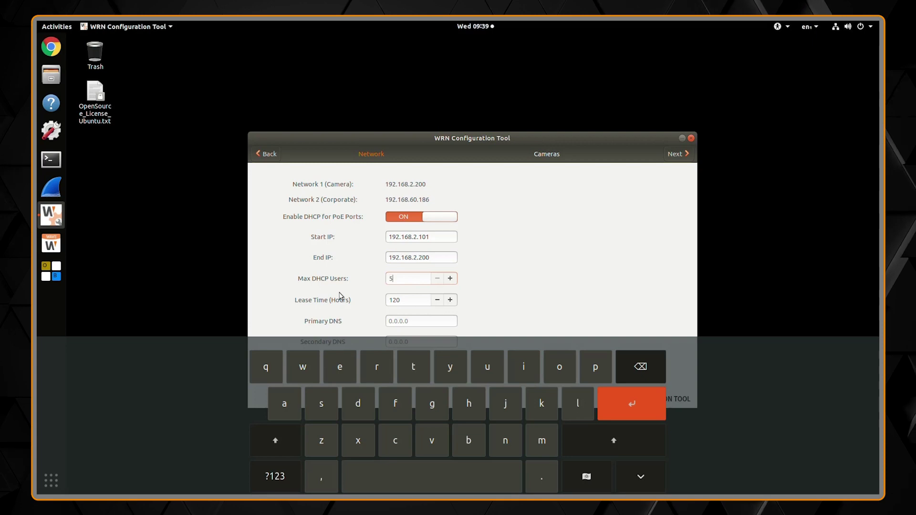
pyautogui.click(643, 477)
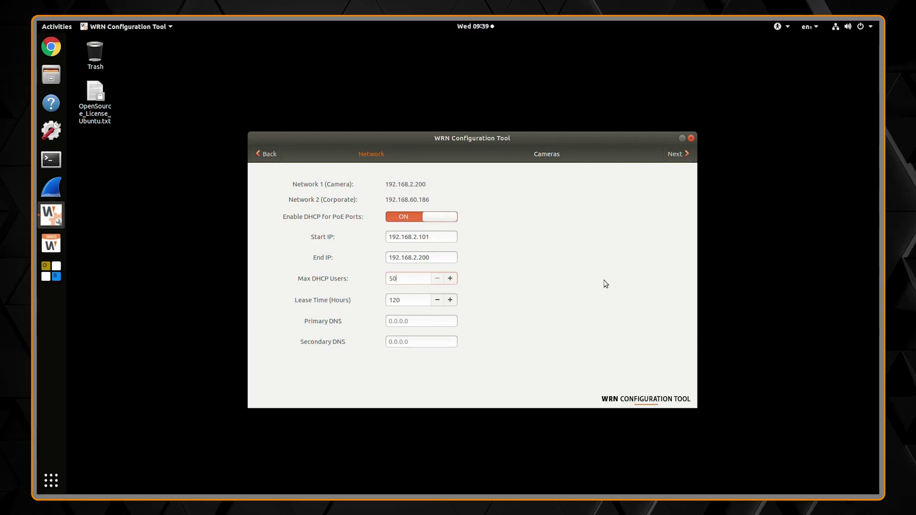
pyautogui.click(672, 156)
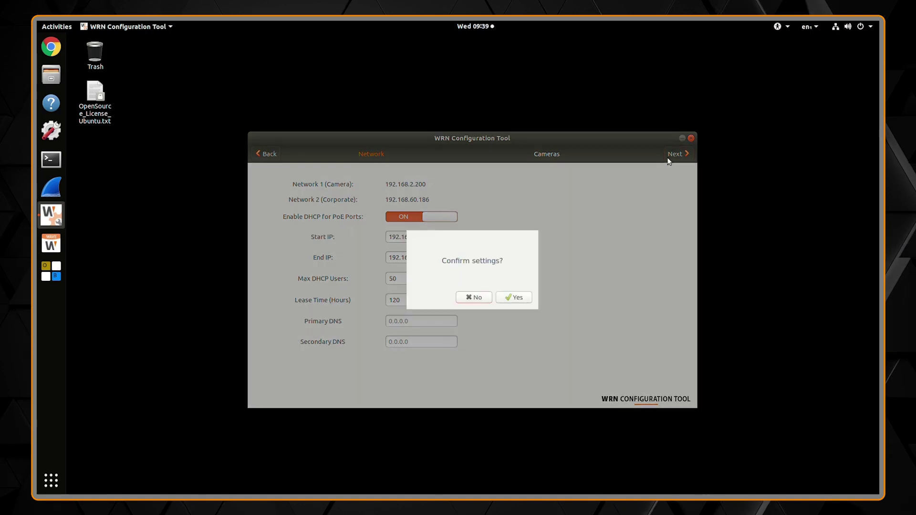
pyautogui.click(516, 298)
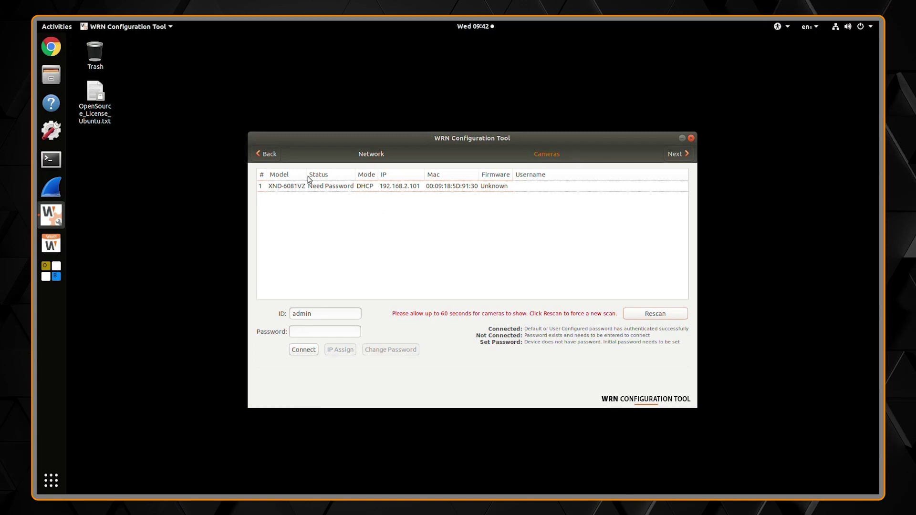
# Step: Set and confirm an initial password on the XND-6081VZ camera, then rescan for cameras
pyautogui.click(319, 187)
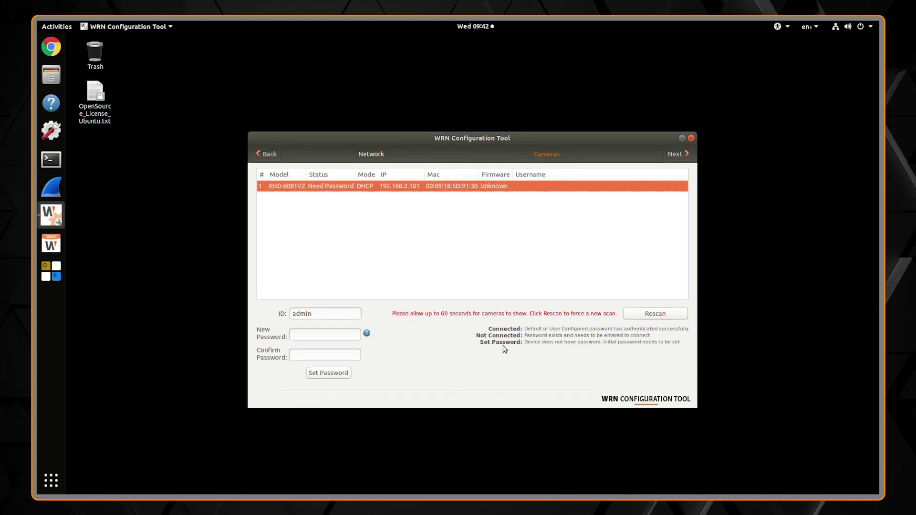
pyautogui.click(345, 333)
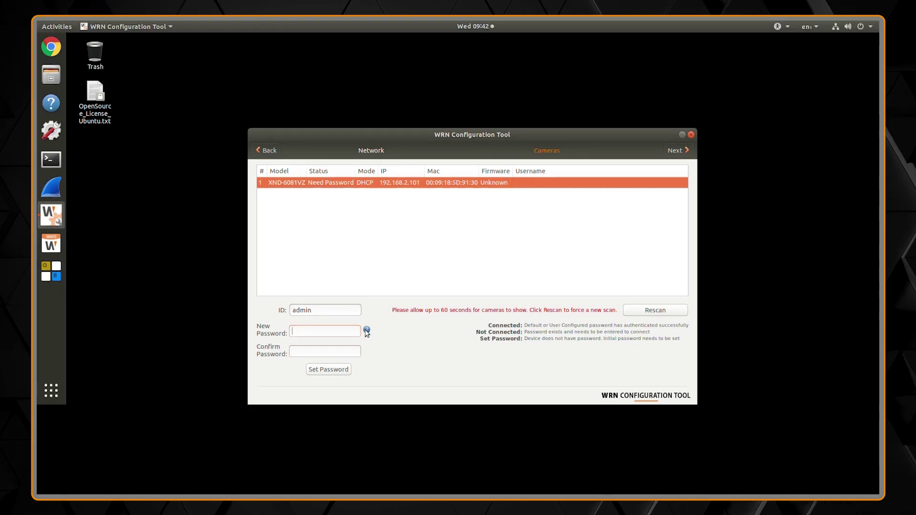
pyautogui.moveTo(367, 334)
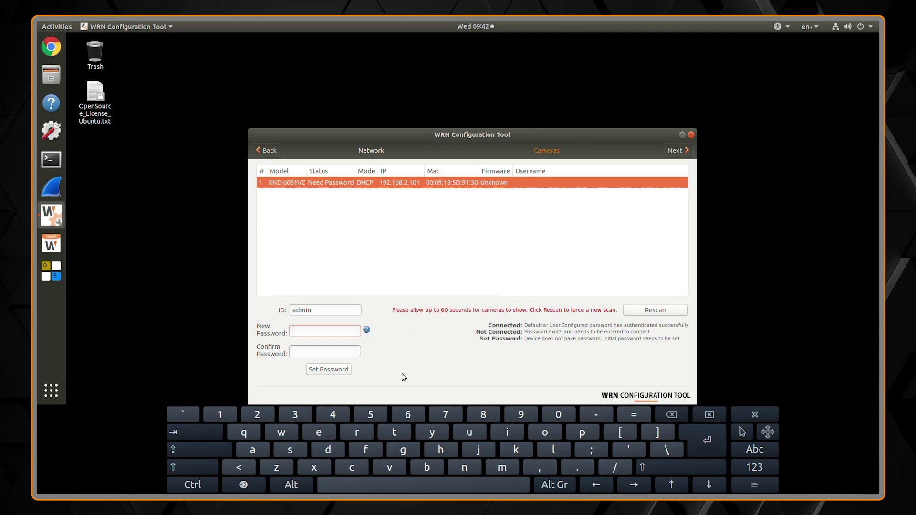
pyautogui.write('****')
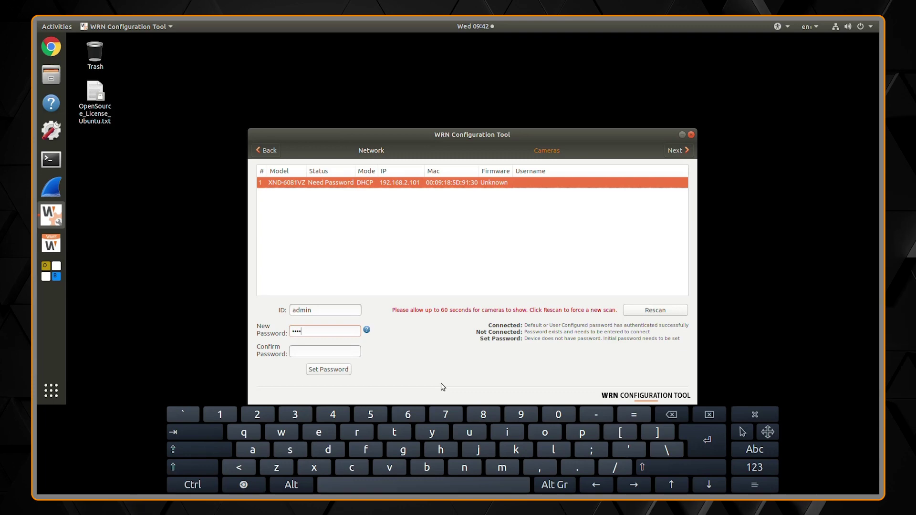
pyautogui.write('***')
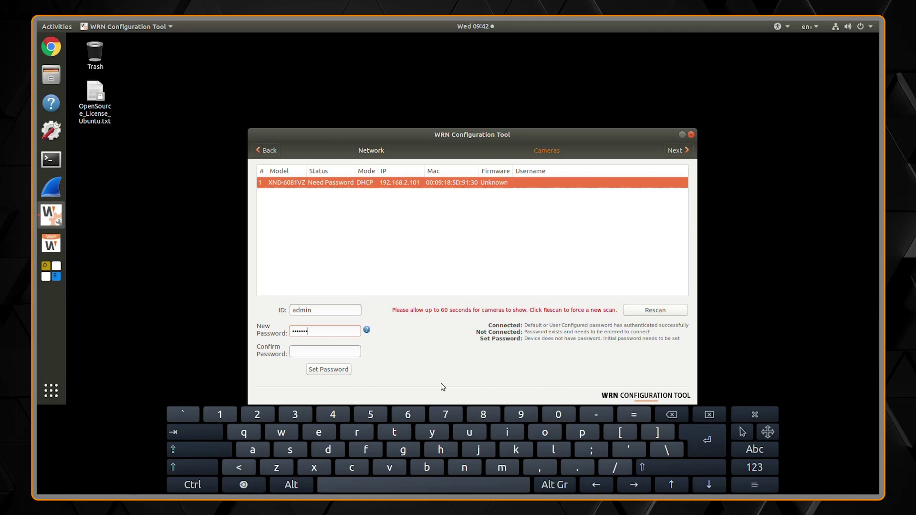
pyautogui.write('****')
pyautogui.press('Tab')
pyautogui.write('*****')
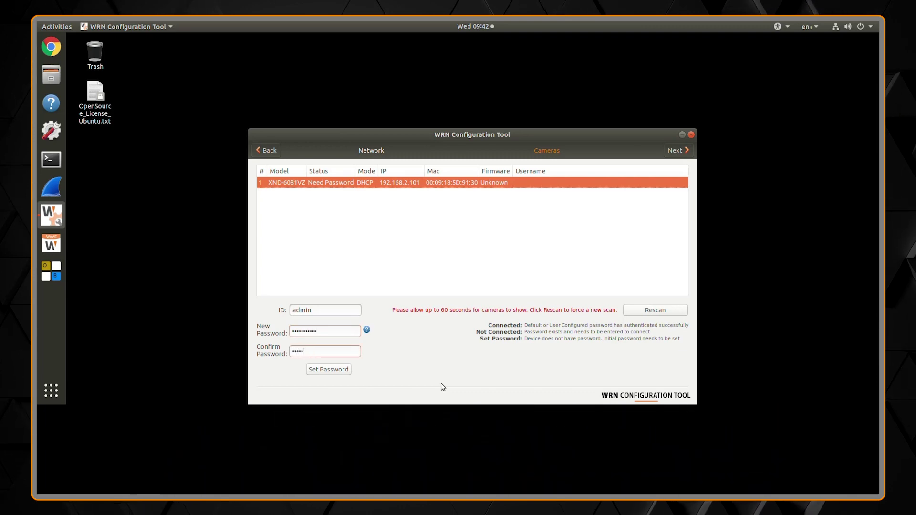
pyautogui.write('***')
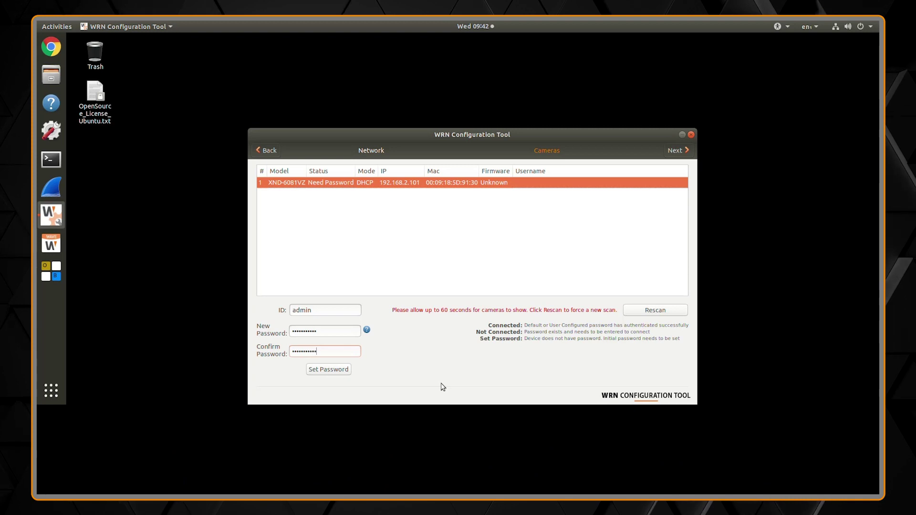
pyautogui.click(328, 369)
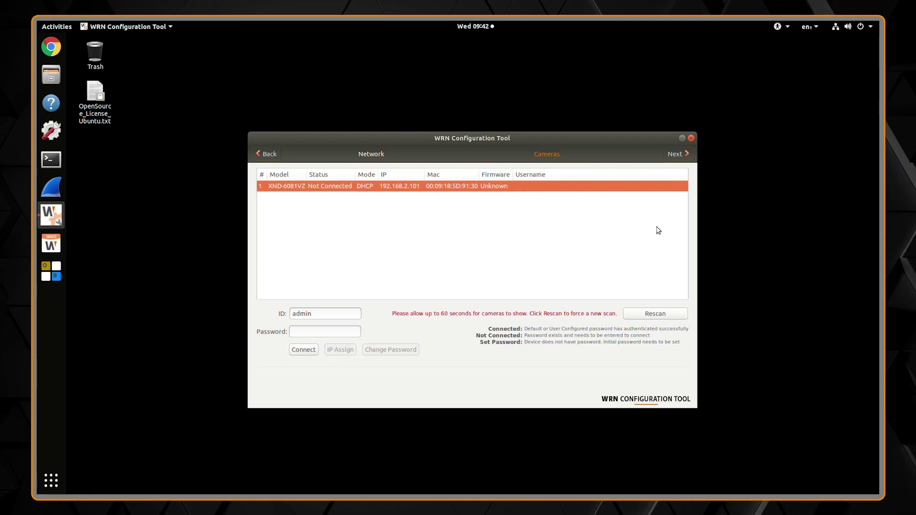
pyautogui.click(639, 318)
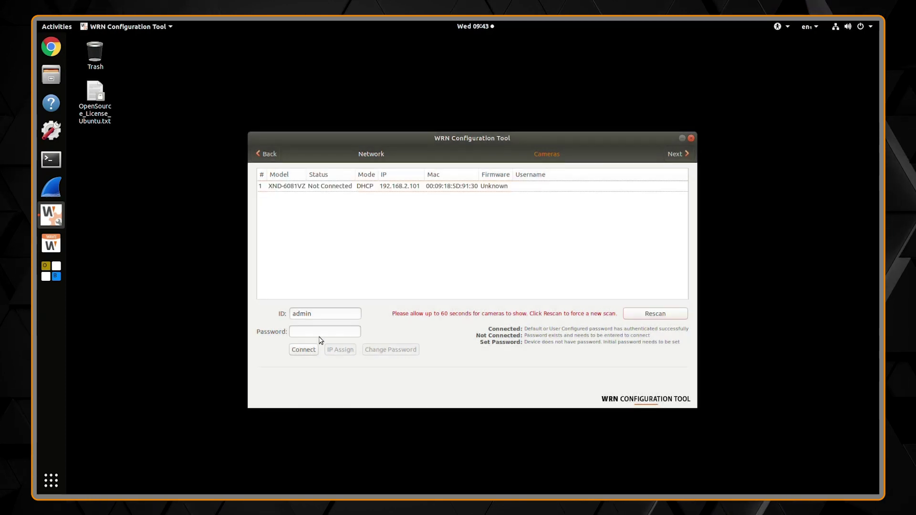
# Step: Enter the camera password and connect to the XND-6081VZ, retrying after reselecting it
pyautogui.click(341, 333)
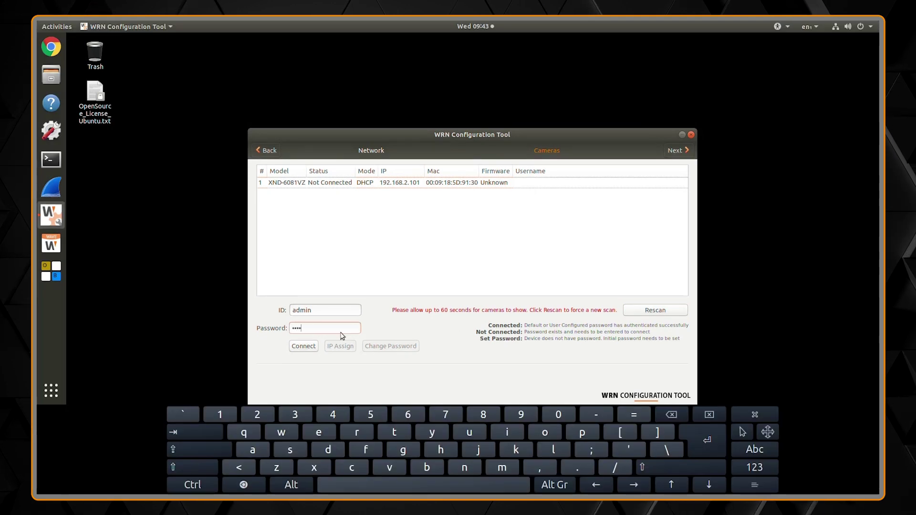
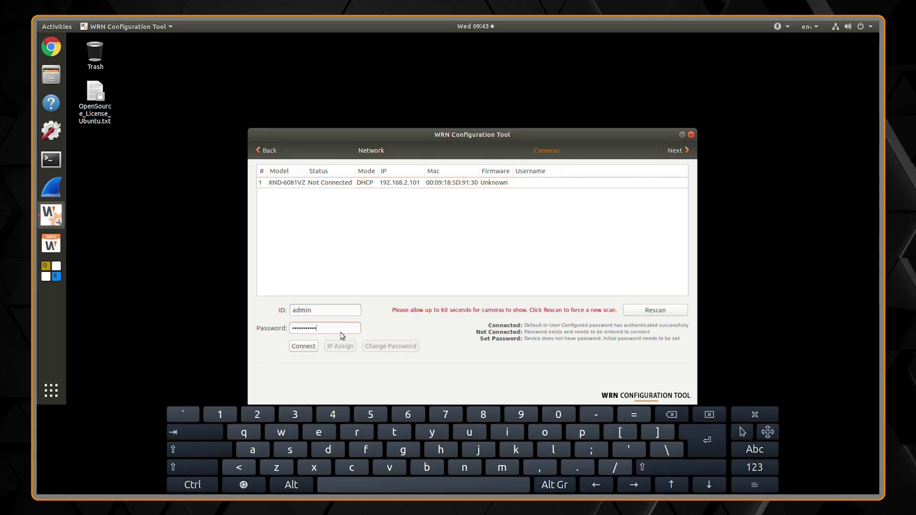
pyautogui.click(314, 345)
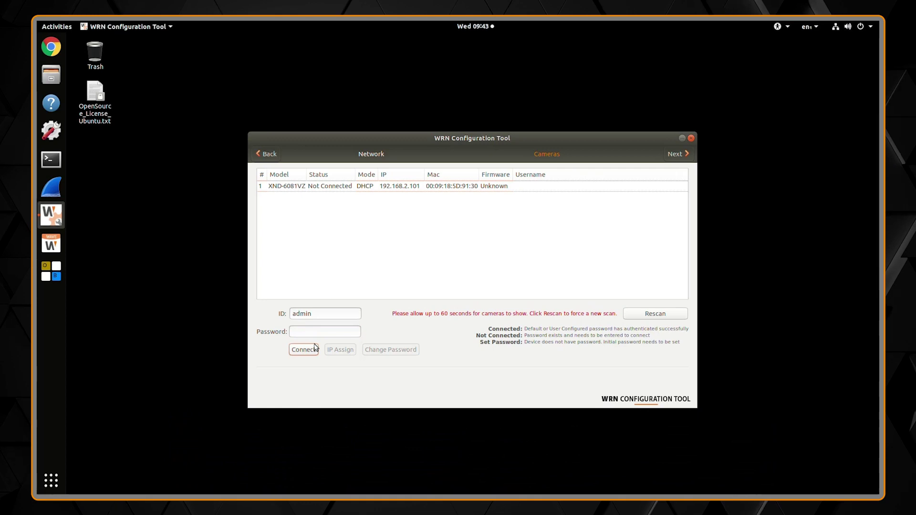
pyautogui.click(314, 188)
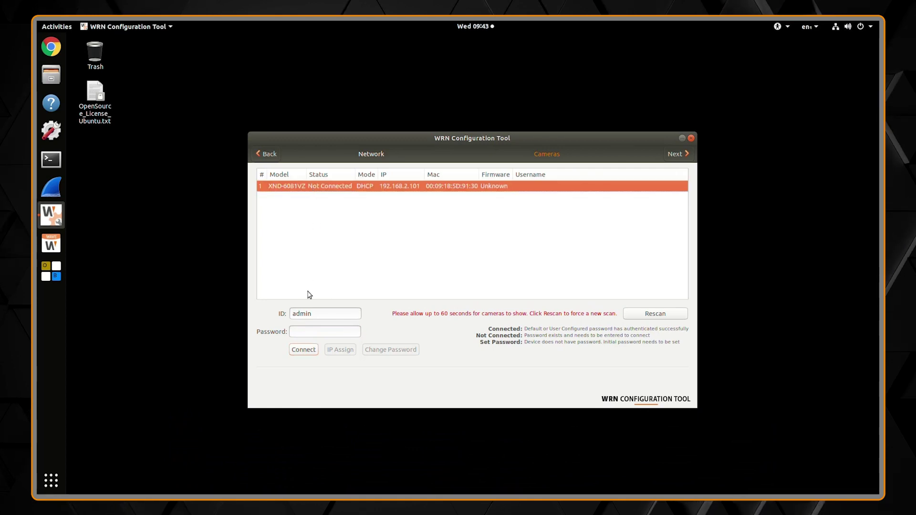
pyautogui.click(303, 332)
pyautogui.write('•••••••••')
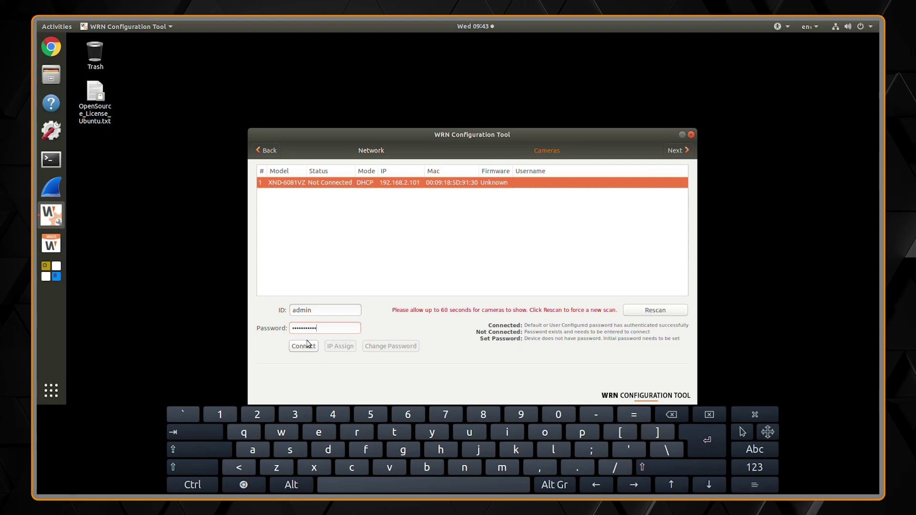
pyautogui.click(308, 345)
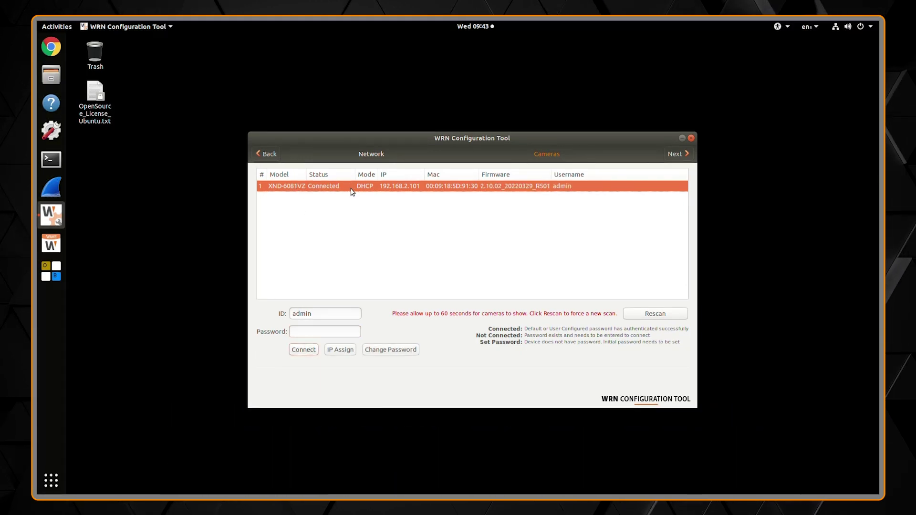
pyautogui.click(337, 352)
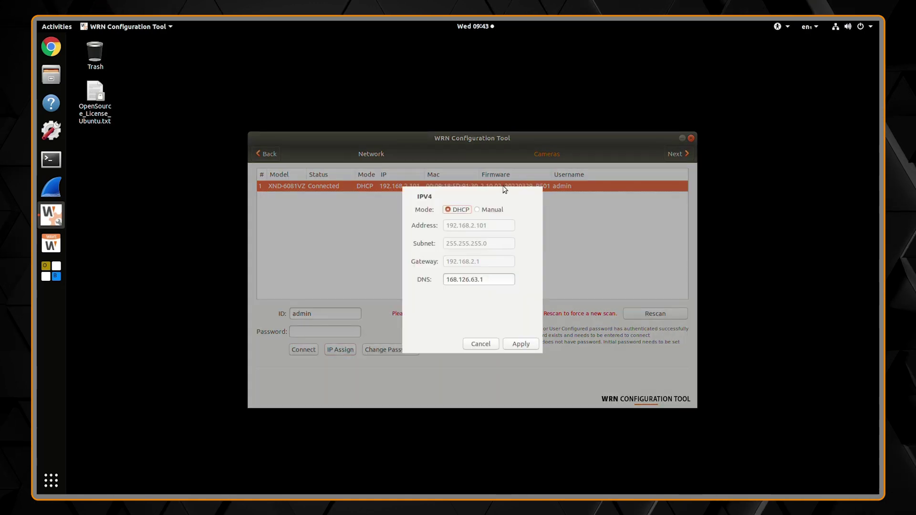
pyautogui.click(495, 210)
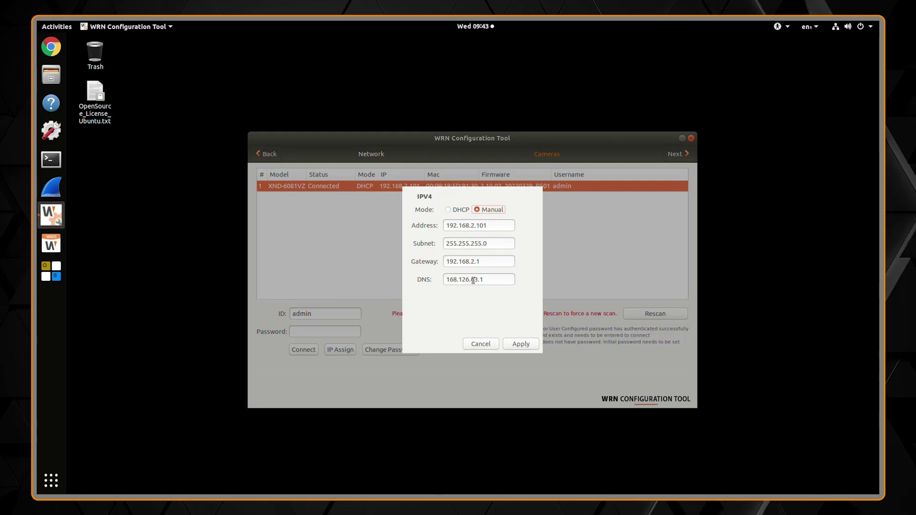
pyautogui.click(480, 344)
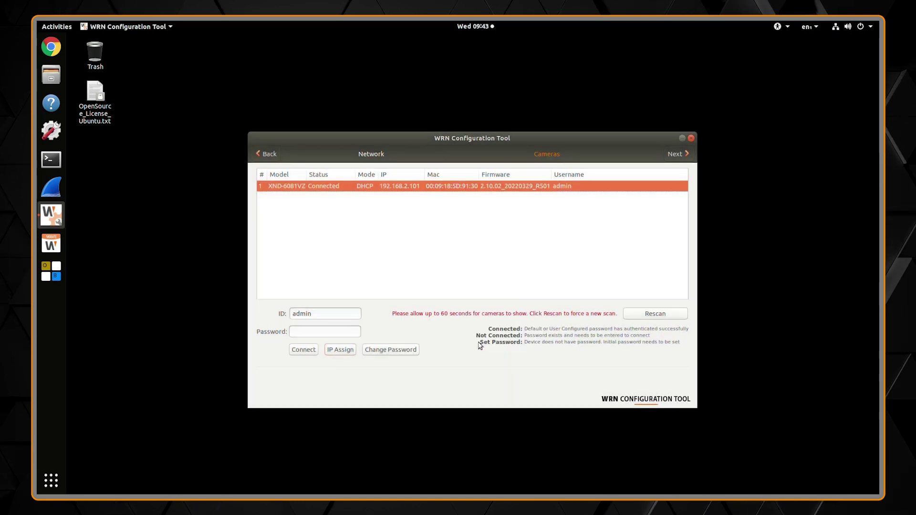
pyautogui.click(401, 351)
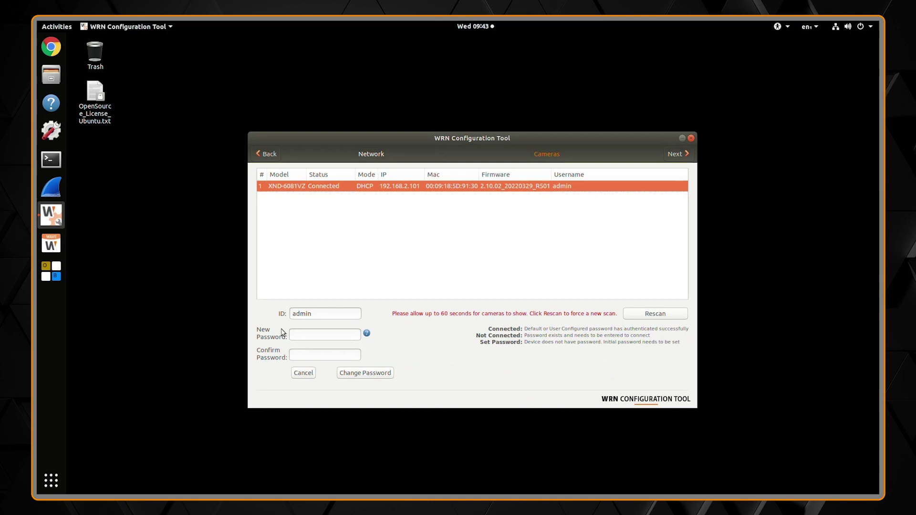
pyautogui.click(304, 374)
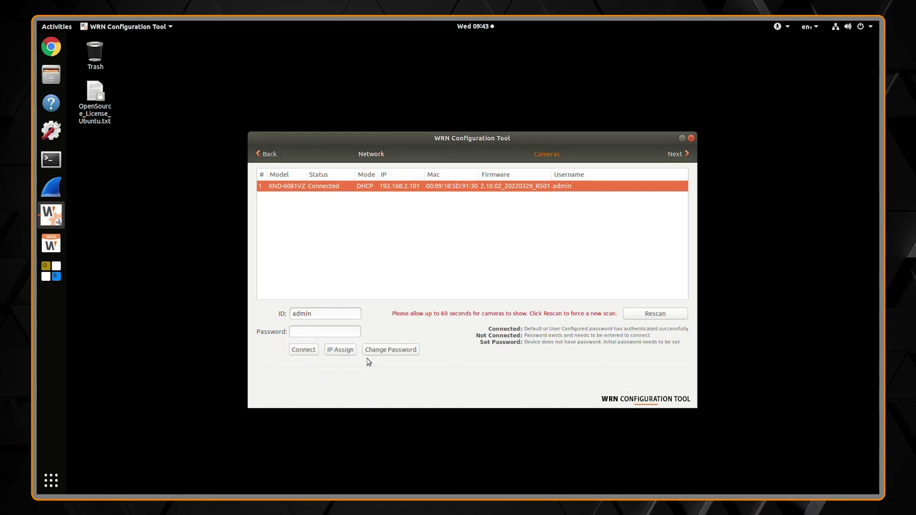
# Step: Confirm the camera settings, then finish the wizard and close the configuration tool
pyautogui.click(670, 157)
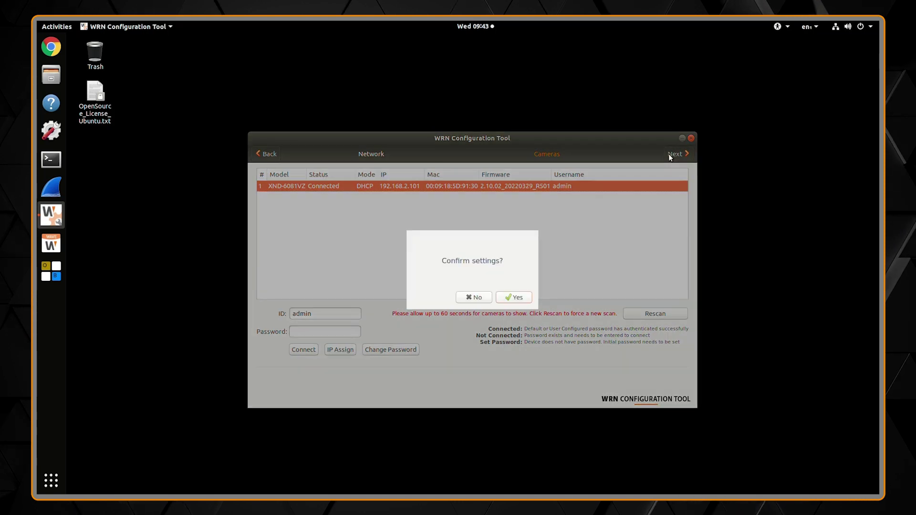
pyautogui.click(513, 299)
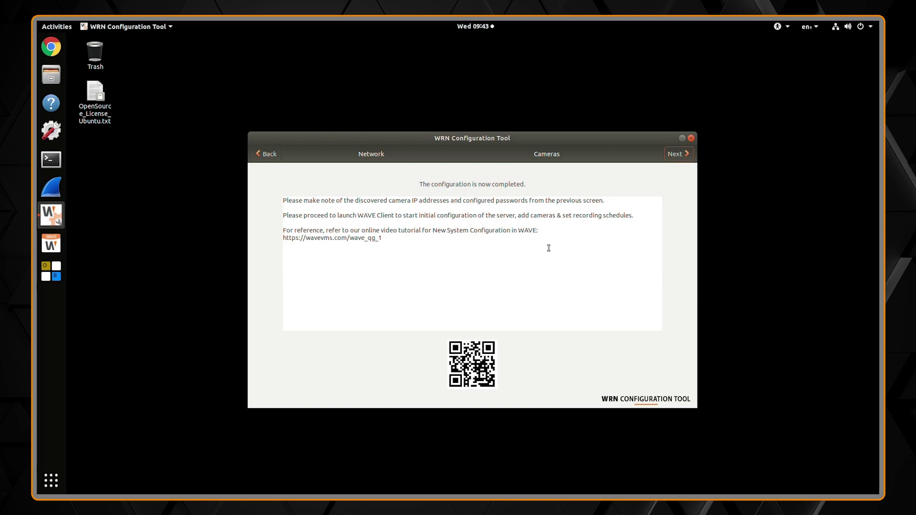
pyautogui.click(681, 155)
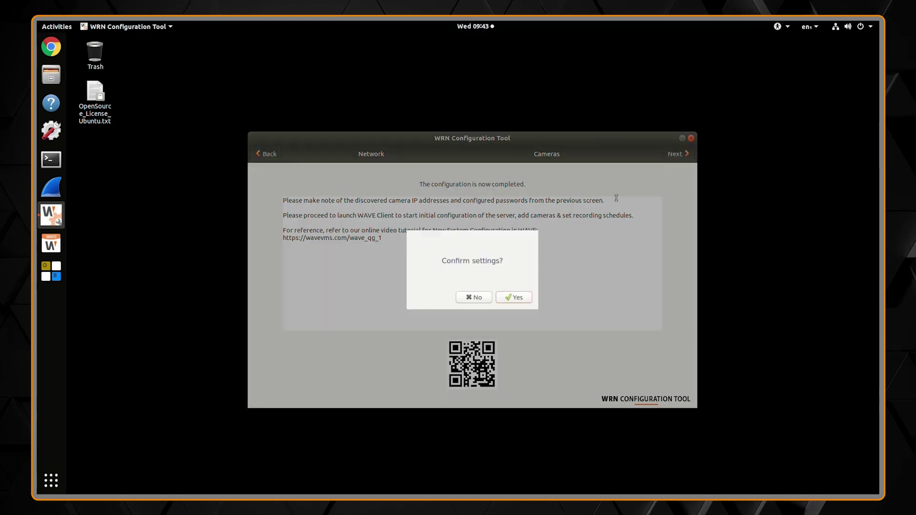
pyautogui.click(518, 297)
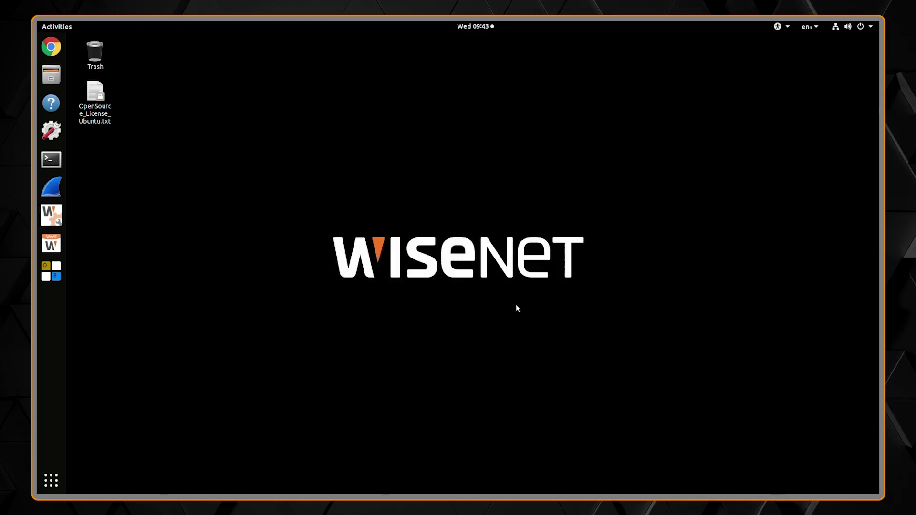
pyautogui.click(52, 244)
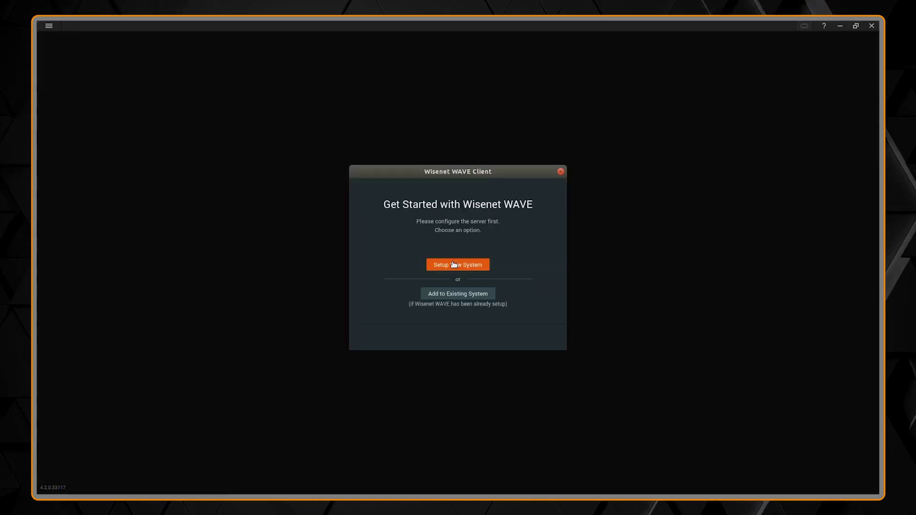
# Step: Enter WRN-1610S-Demo as the new system name
pyautogui.click(458, 266)
pyautogui.write('wrn')
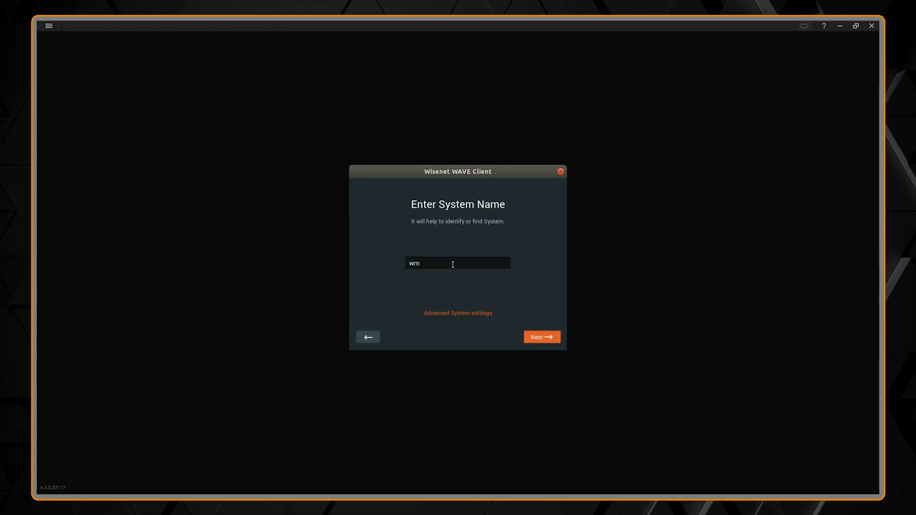
pyautogui.write('WR')
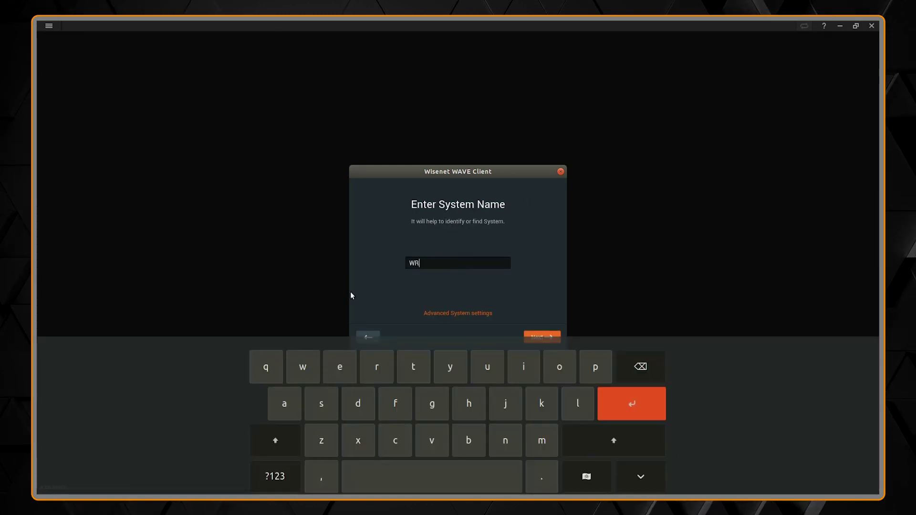
pyautogui.write('N-161')
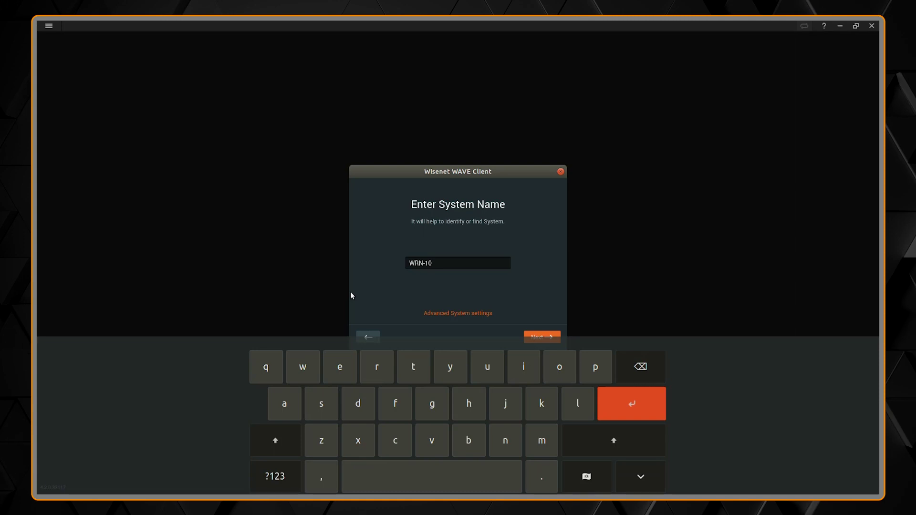
pyautogui.write('0S')
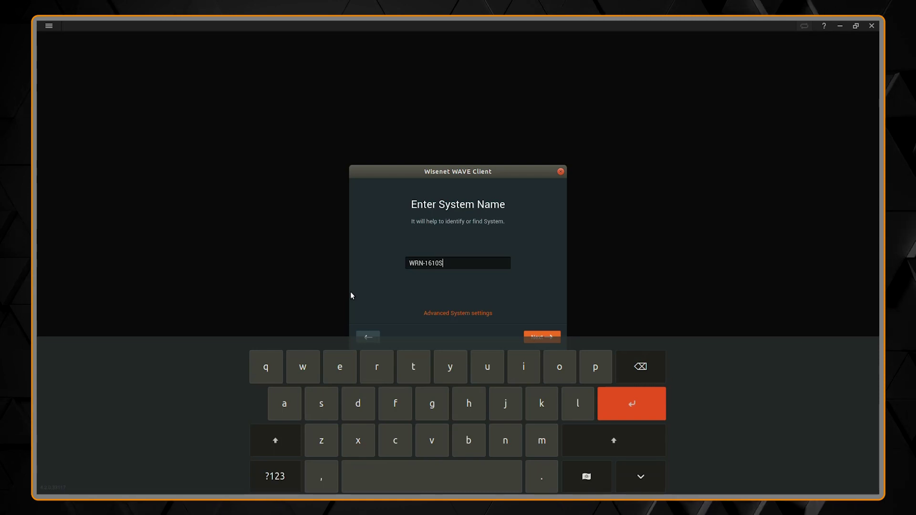
pyautogui.write('-Demo')
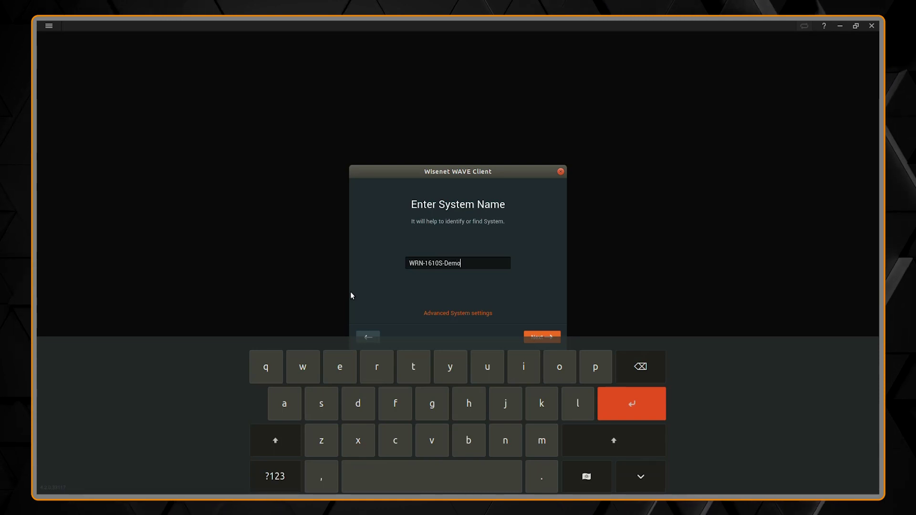
pyautogui.click(436, 313)
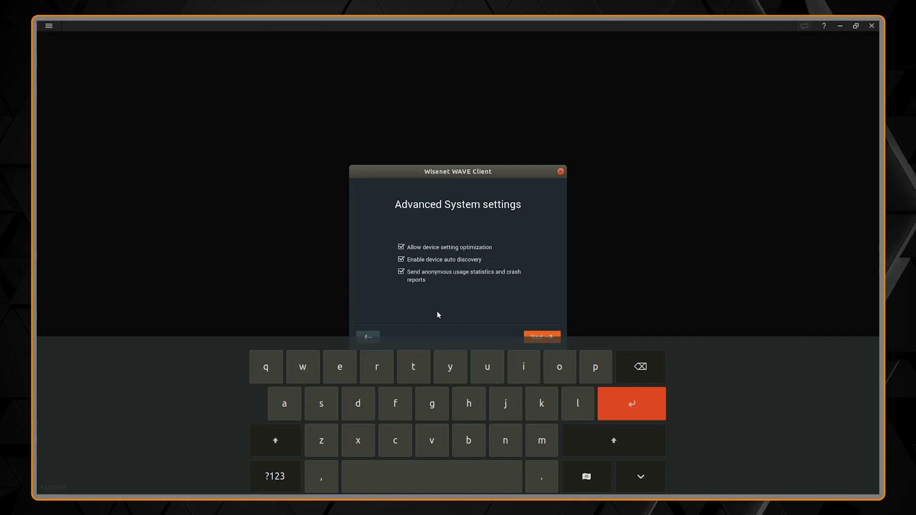
pyautogui.click(650, 482)
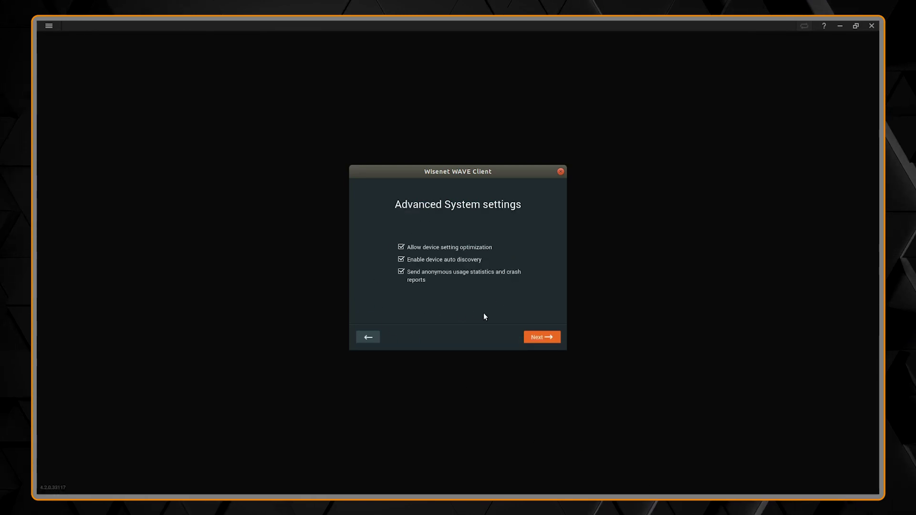
pyautogui.click(534, 338)
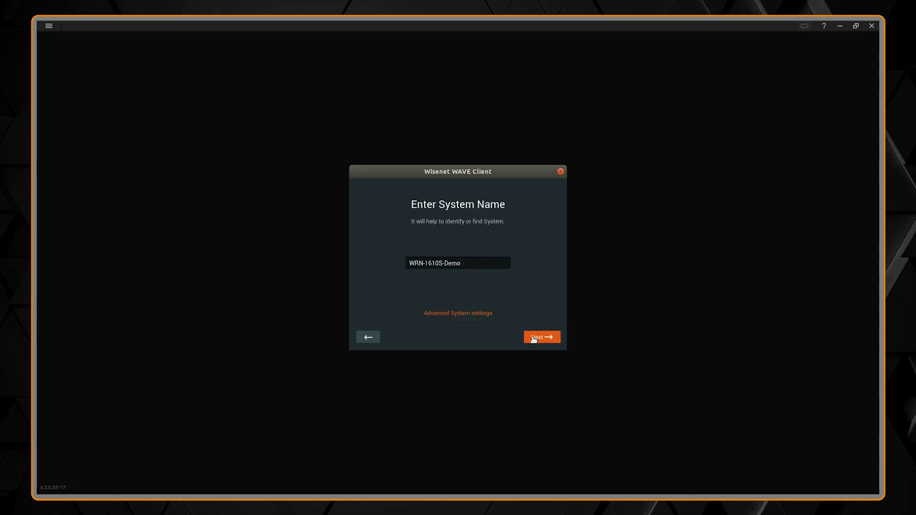
# Step: Set and repeat the administrator password, then finish setup to enter the client
pyautogui.click(534, 338)
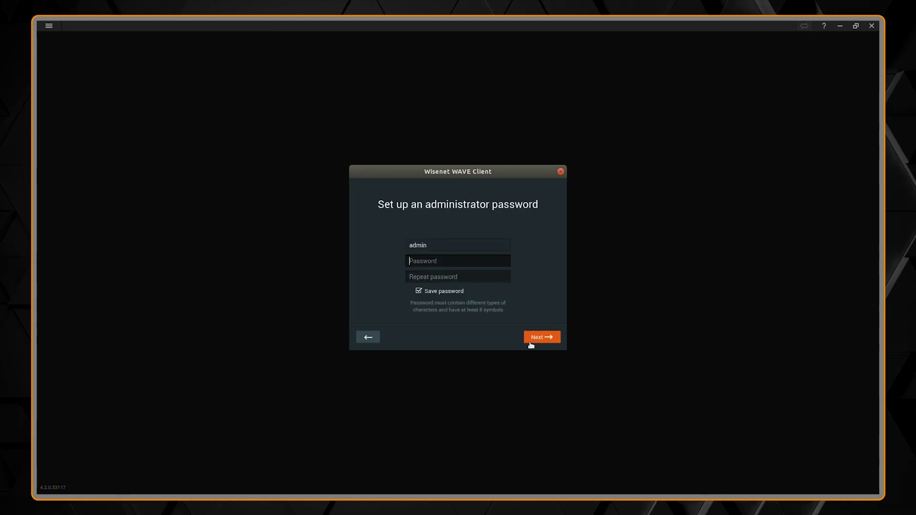
pyautogui.press('Tab')
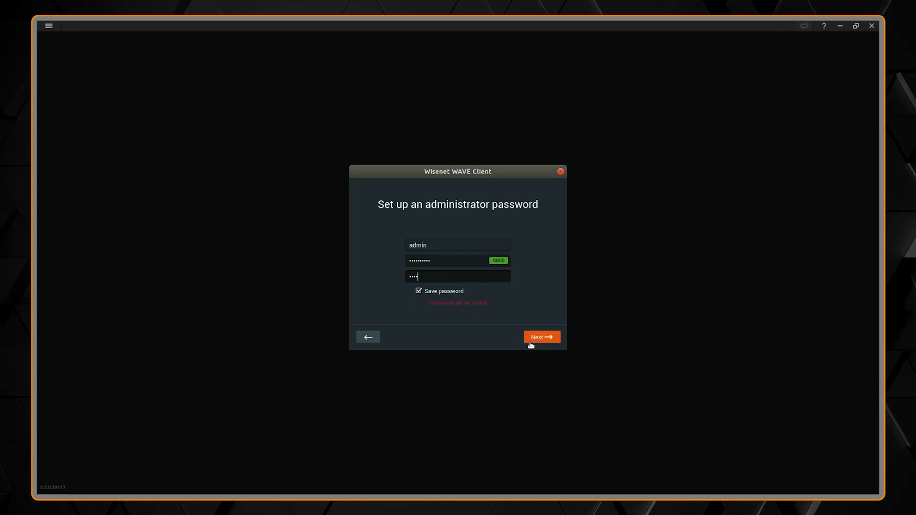
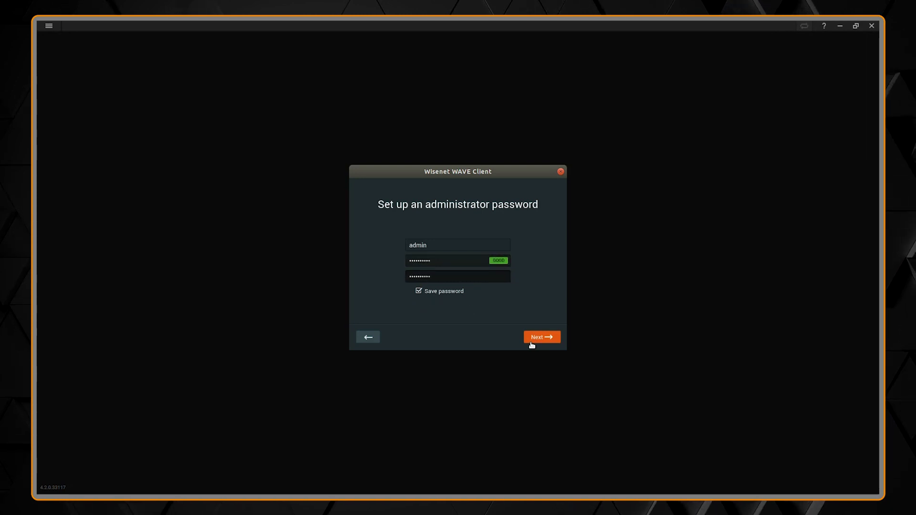
pyautogui.click(537, 339)
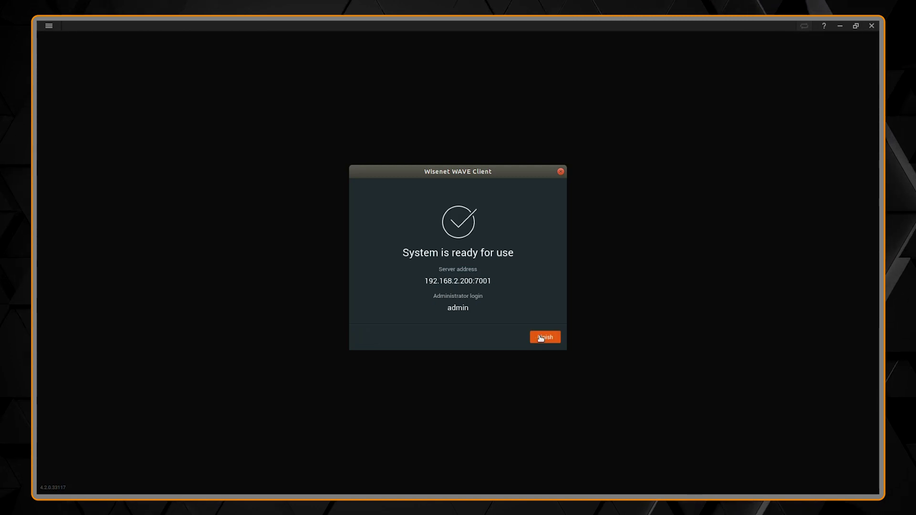
pyautogui.click(541, 338)
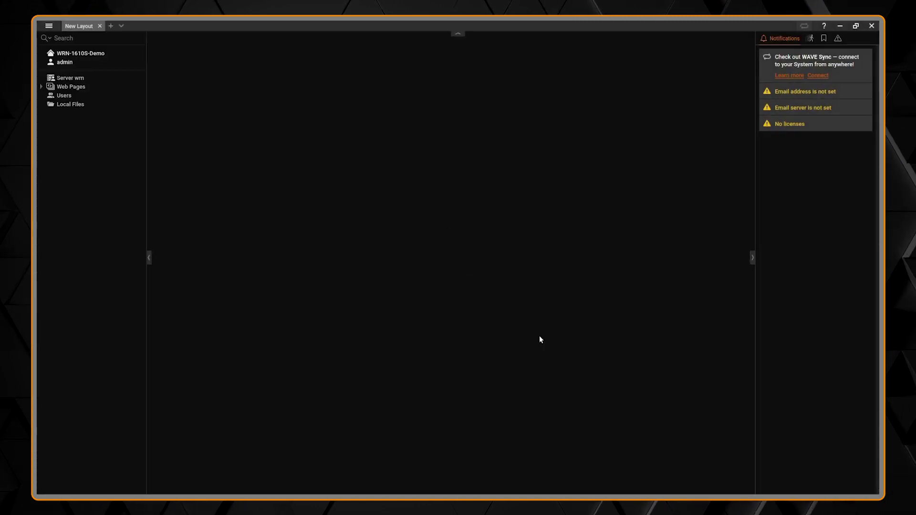
# Step: Enable the NVR IO block under Server wrn, remove its tile, and open the XND-6081VZ camera
pyautogui.click(81, 80)
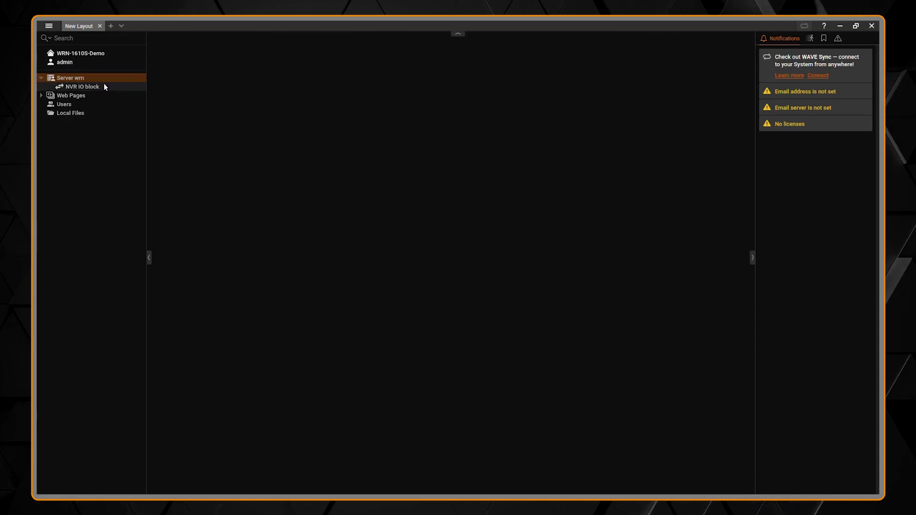
pyautogui.doubleClick(104, 84)
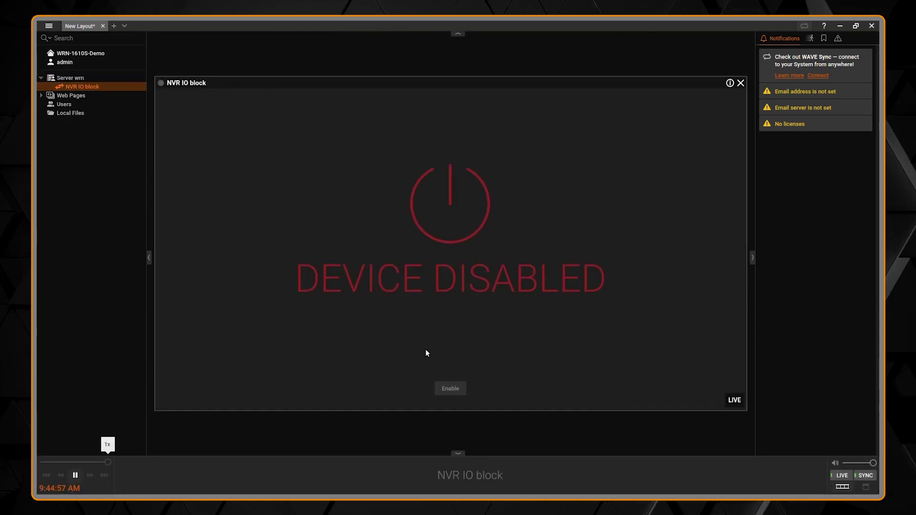
pyautogui.click(444, 389)
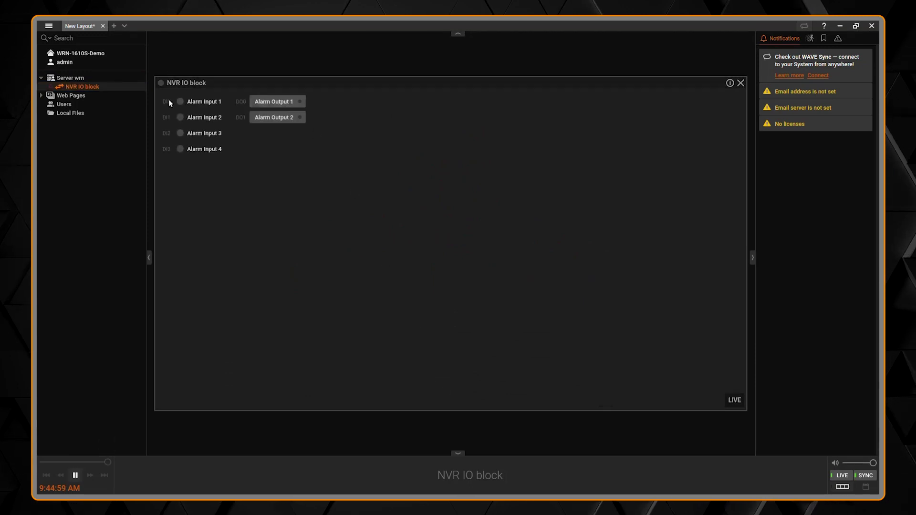
pyautogui.click(741, 83)
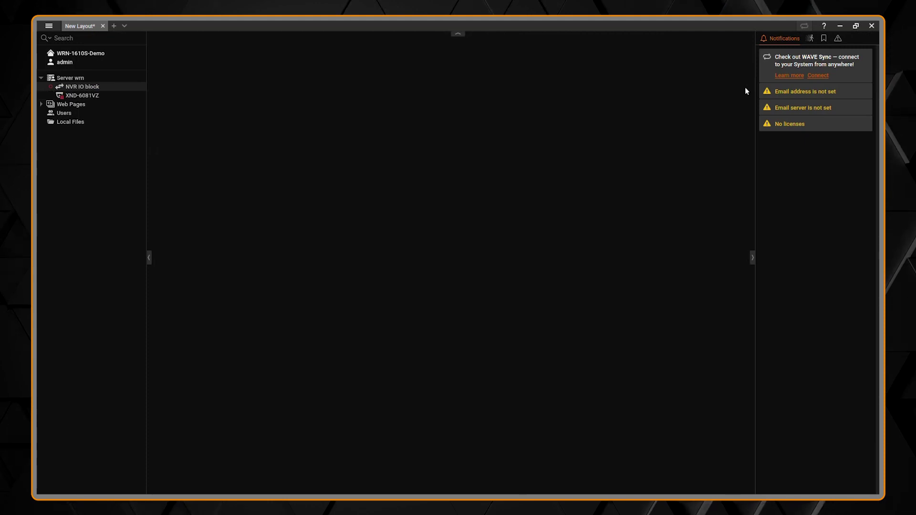
pyautogui.doubleClick(121, 96)
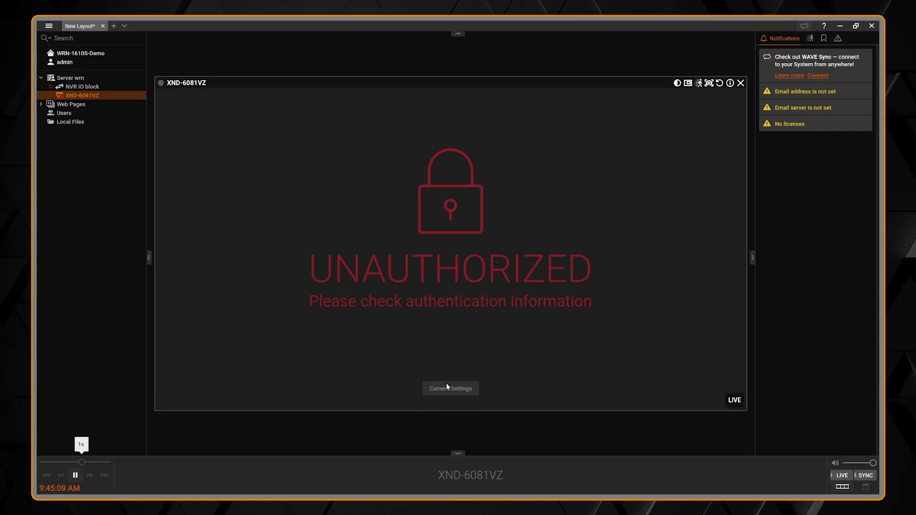
# Step: Re-enter the XND-6081VZ camera's login password through Camera Settings' Edit Credentials
pyautogui.click(447, 384)
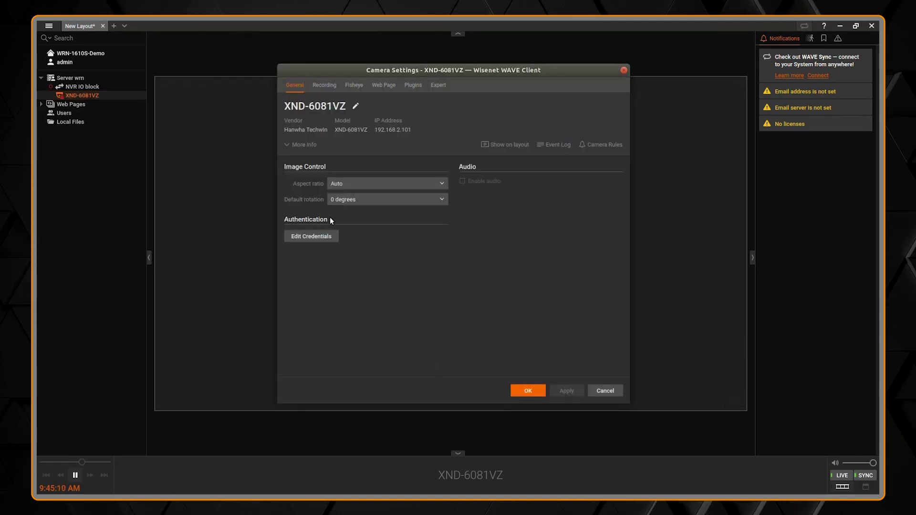
pyautogui.click(324, 238)
pyautogui.doubleClick(446, 237)
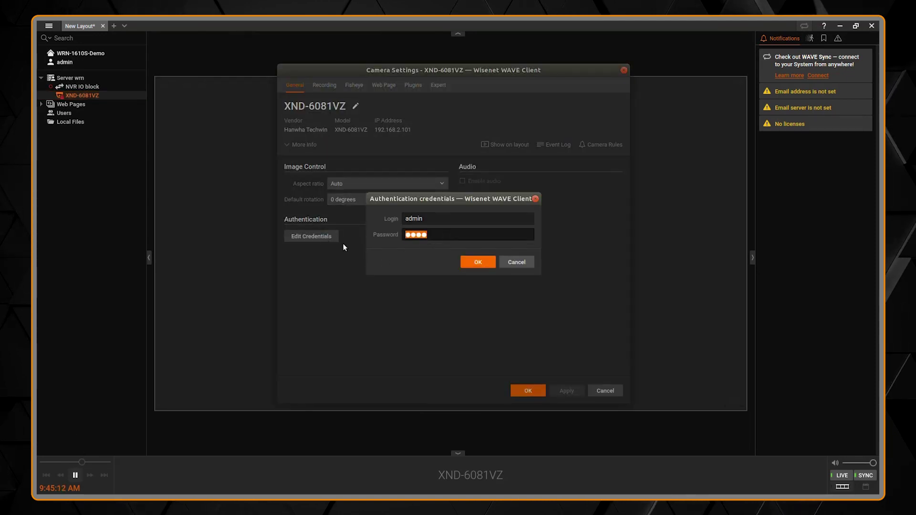
pyautogui.write('************')
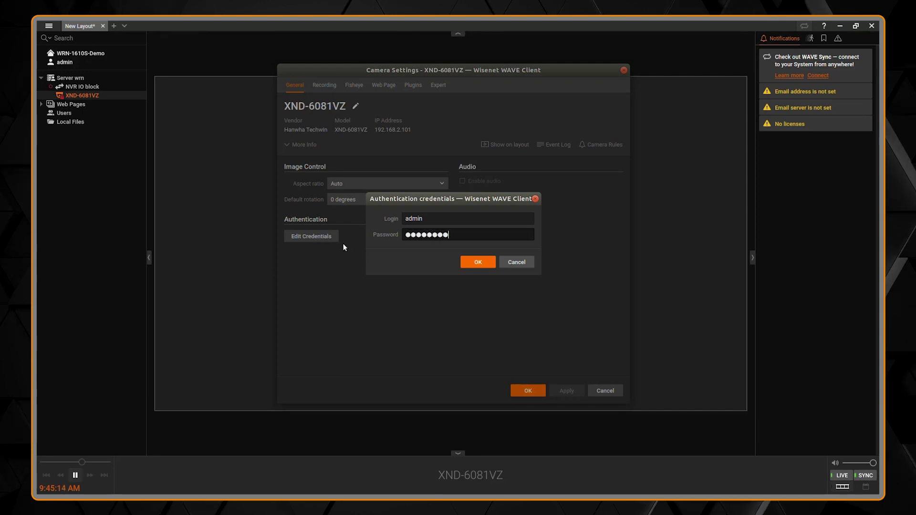
pyautogui.click(469, 260)
# Step: Save the camera settings and accept the analytics data storage location
pyautogui.click(520, 392)
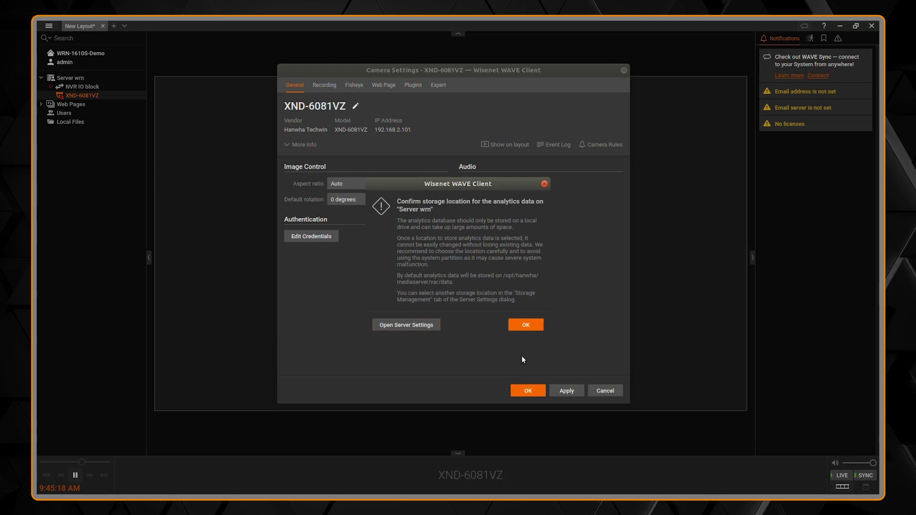
pyautogui.click(527, 326)
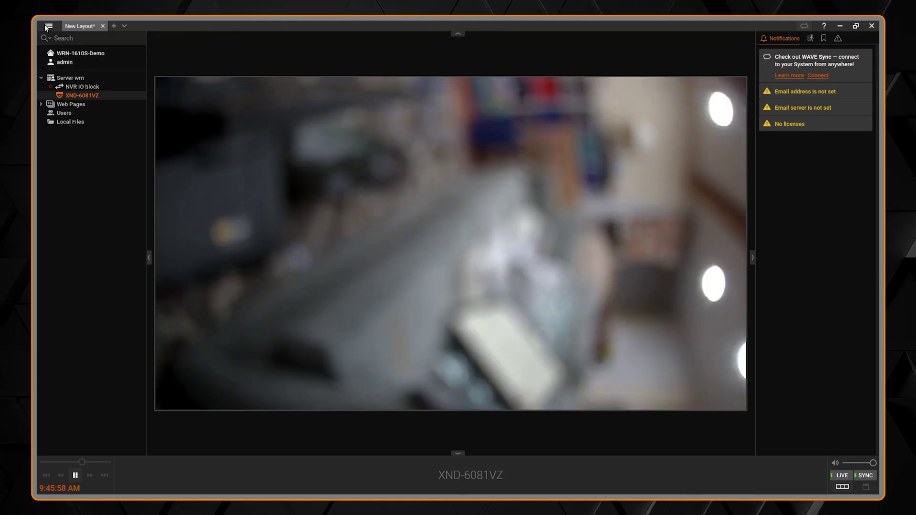
pyautogui.click(49, 26)
# Step: Check System Administration's Licenses page for the active 4-channel Professional license, then close it
pyautogui.click(83, 94)
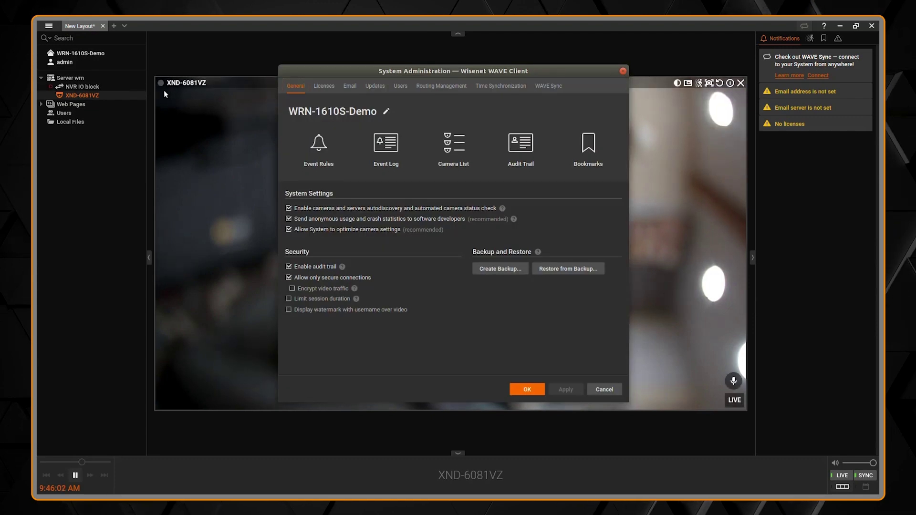
pyautogui.click(324, 86)
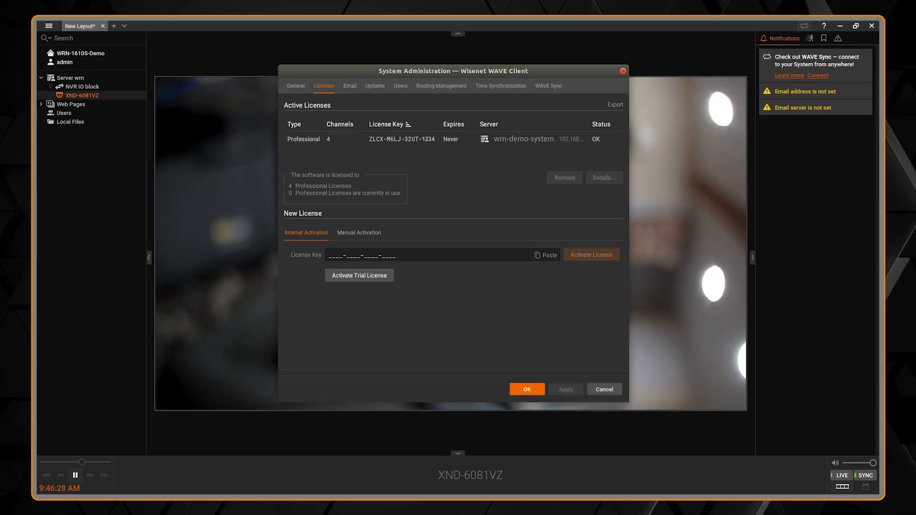
pyautogui.click(603, 389)
# Step: Review the XND-6081VZ camera's Recording settings, with recording on and motion detection at sensitivity 5
pyautogui.rightClick(453, 285)
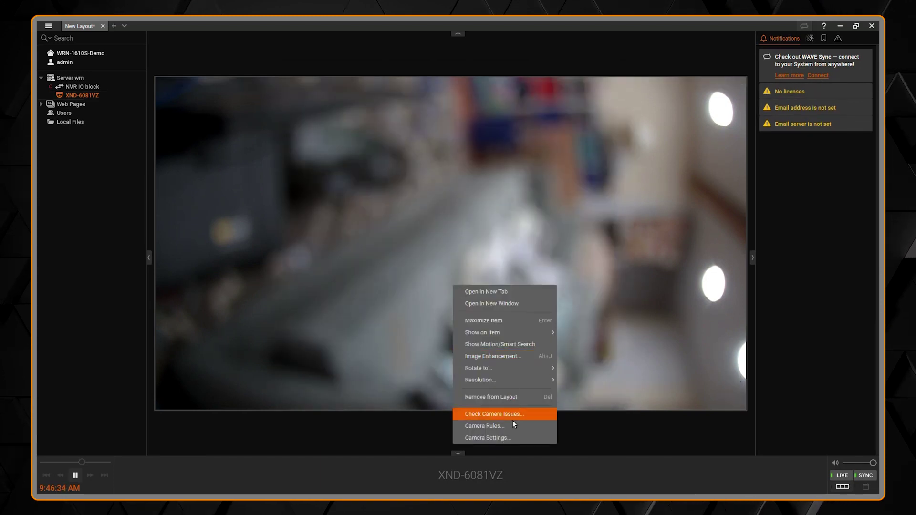
pyautogui.click(513, 437)
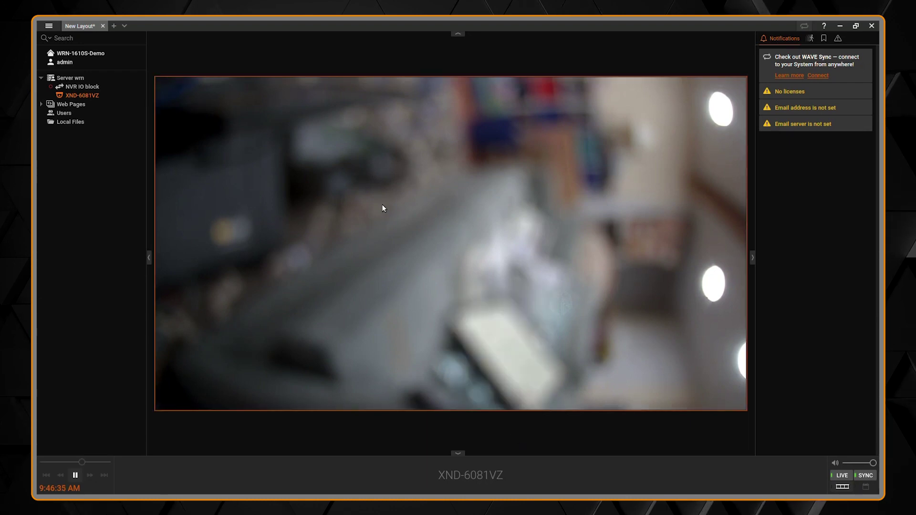
pyautogui.click(330, 72)
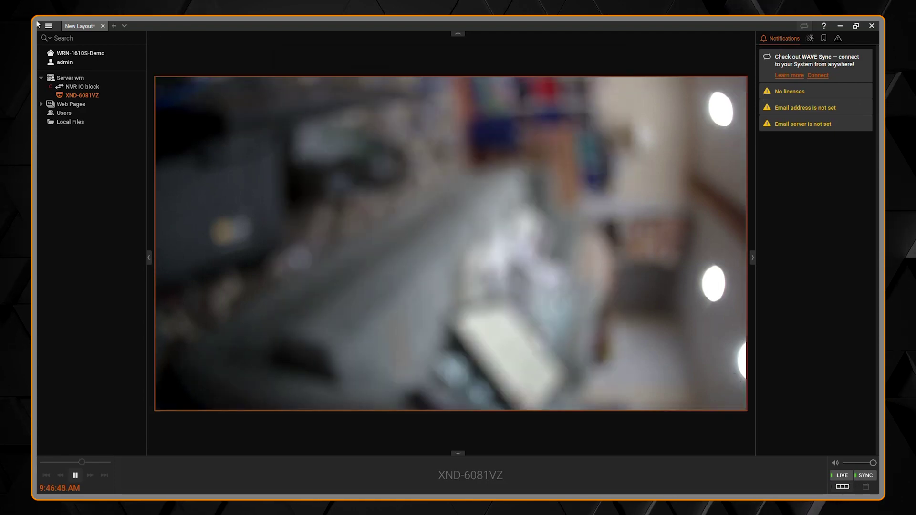
pyautogui.click(48, 26)
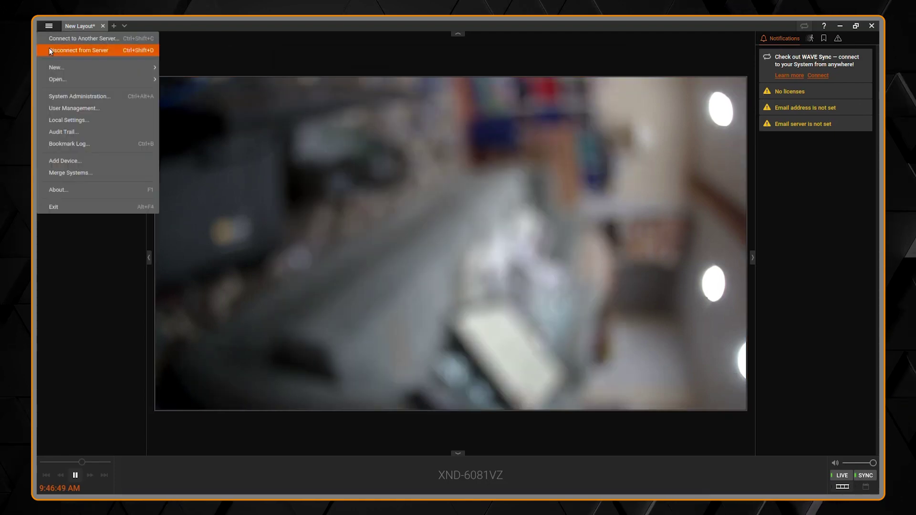
# Step: Open System Administration and view its WAVE Sync page
pyautogui.click(69, 96)
pyautogui.click(540, 72)
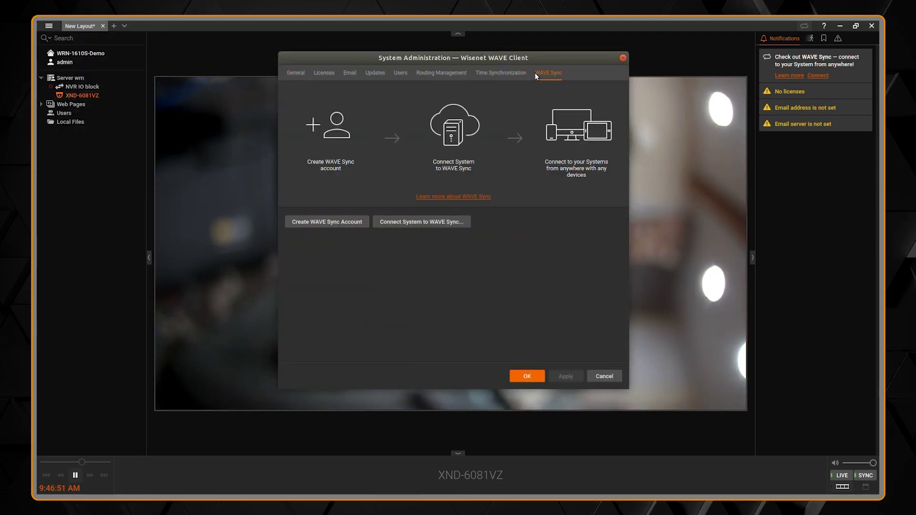